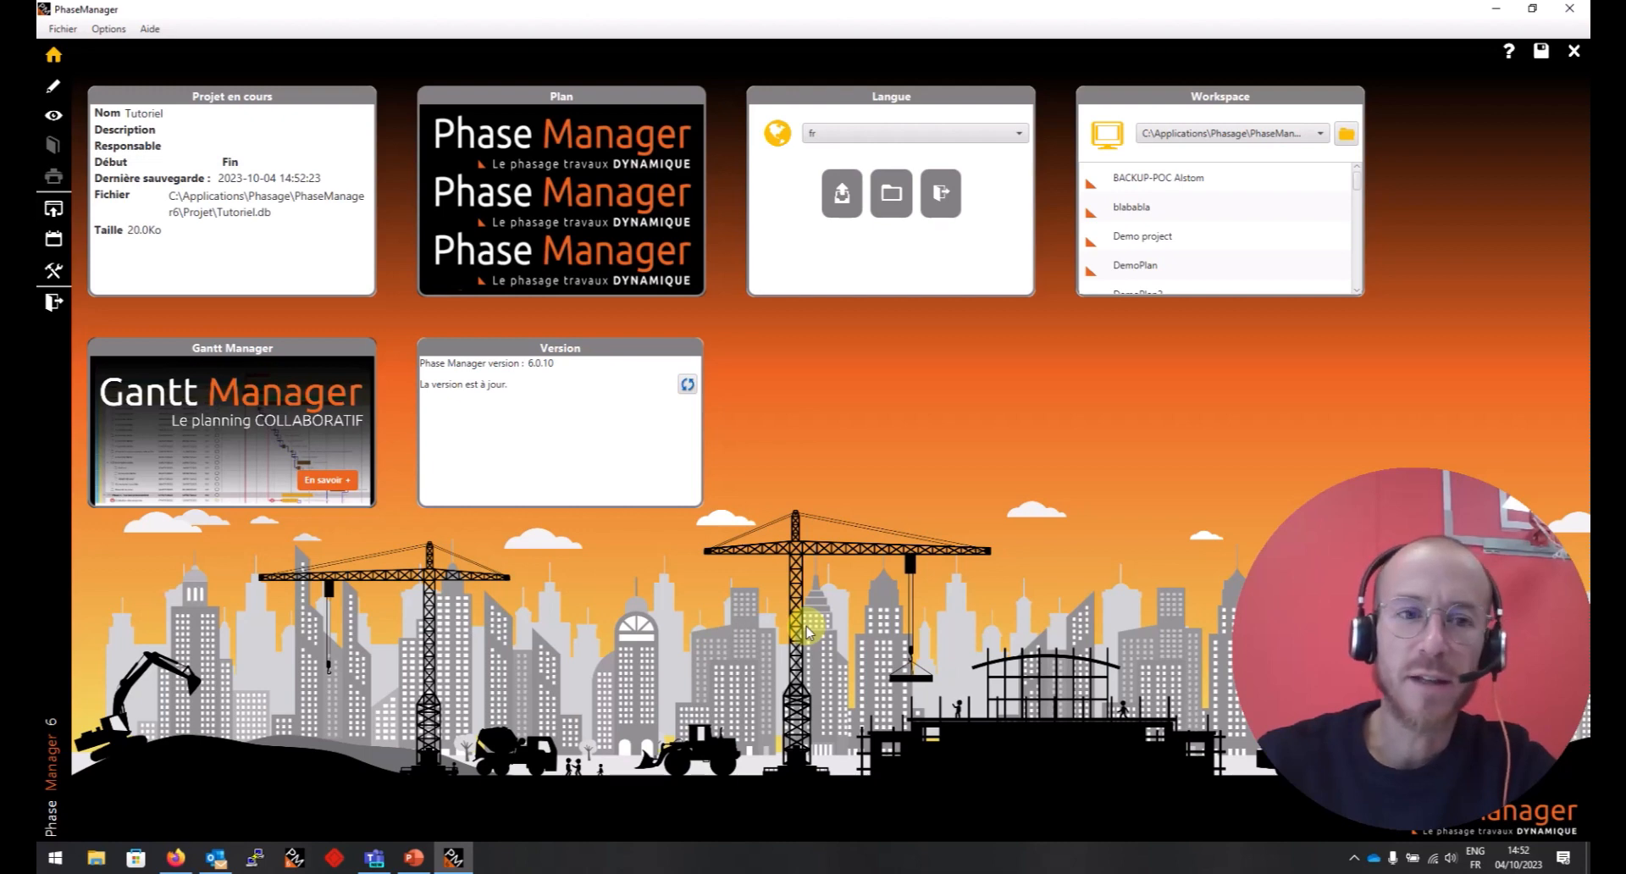
Step: In the phasing design module, add the plan Projet Demo.svg from the PhaseManager6 Tutoriel folder, expand its draft layers and validate
click(55, 93)
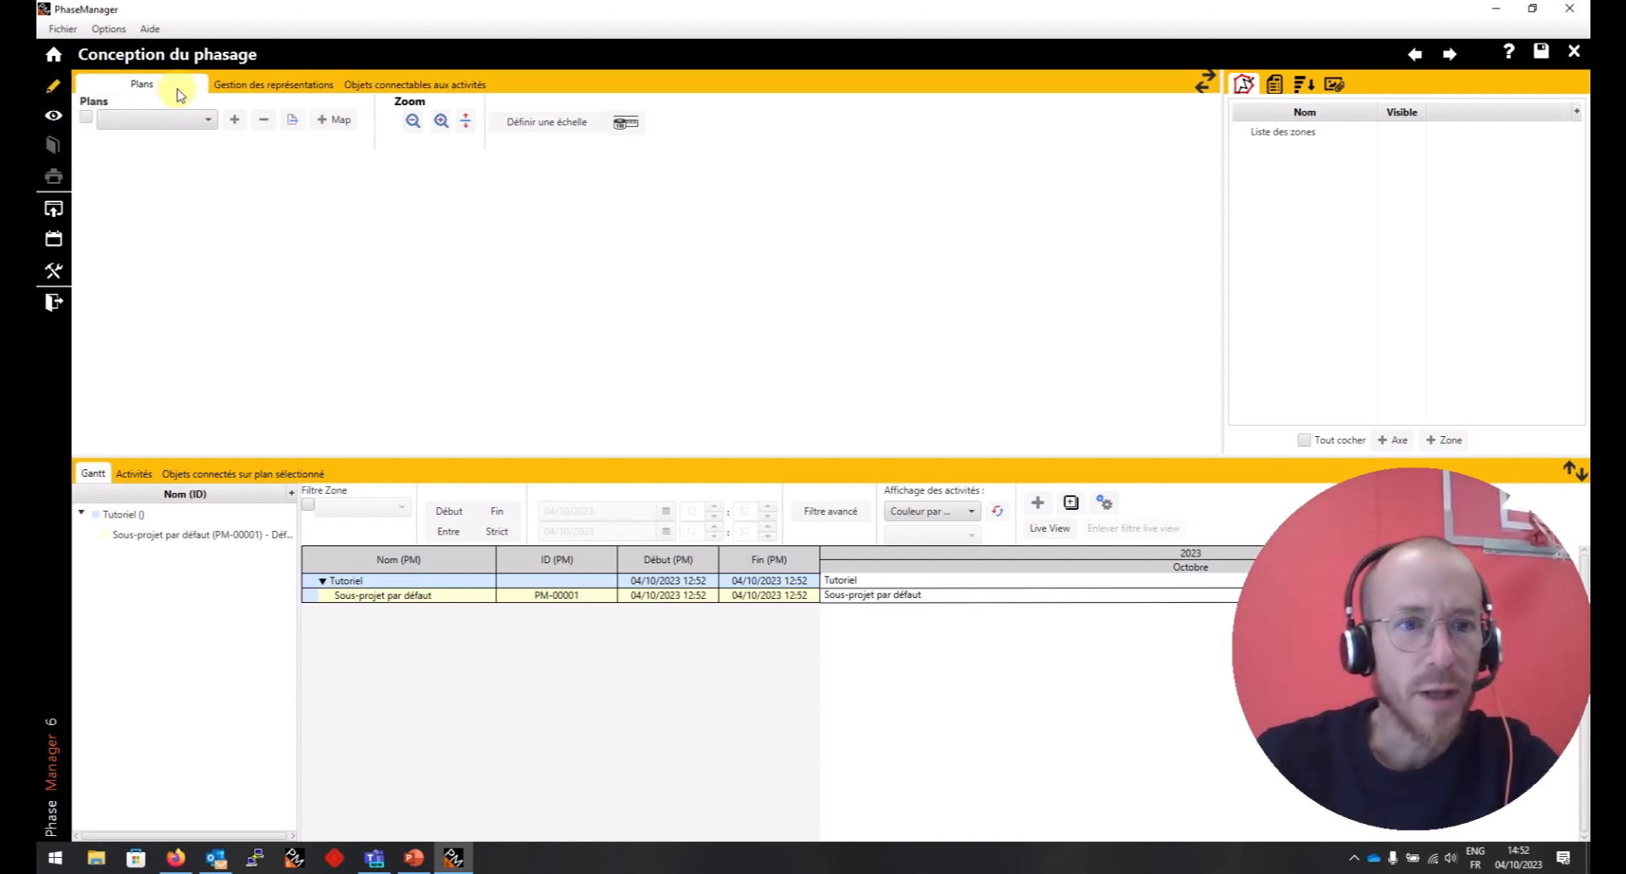
click(238, 120)
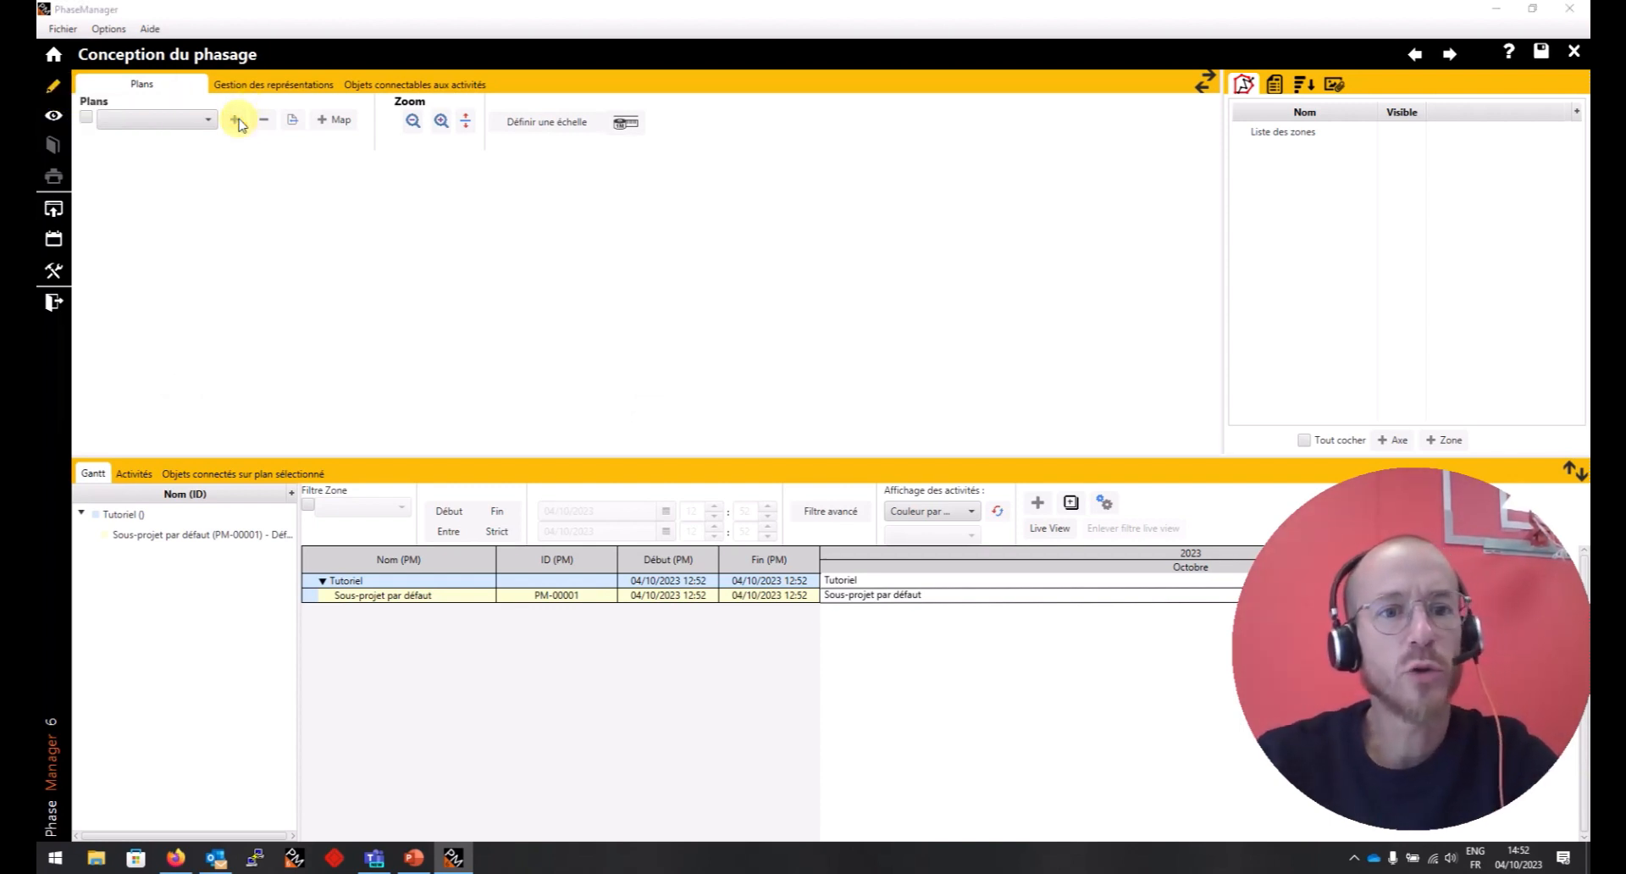
double_click(254, 356)
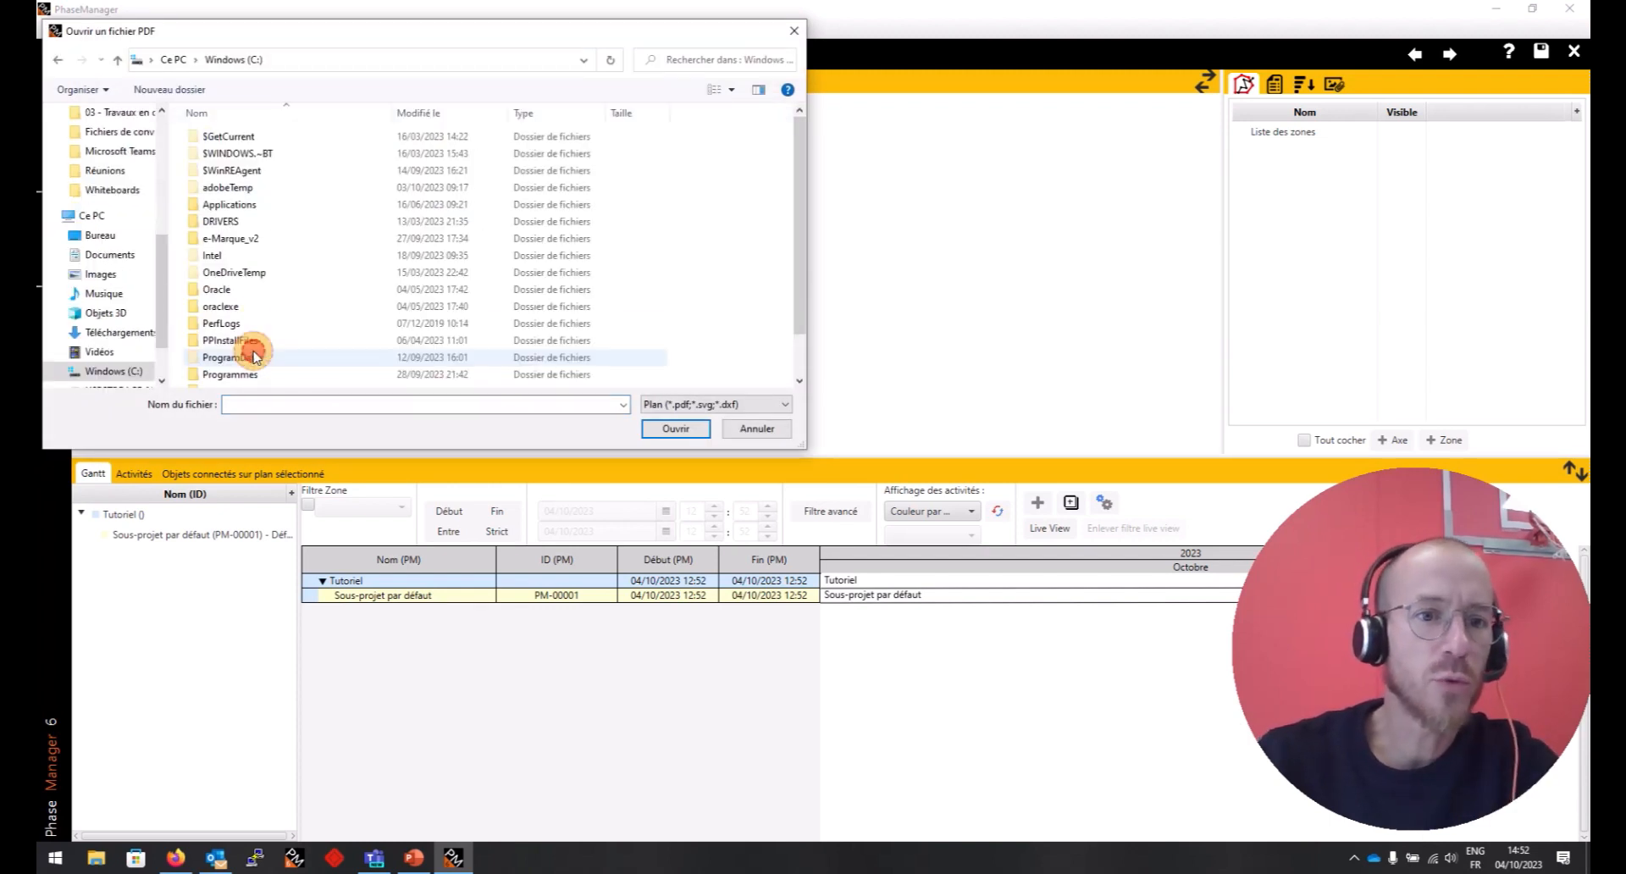
double_click(242, 206)
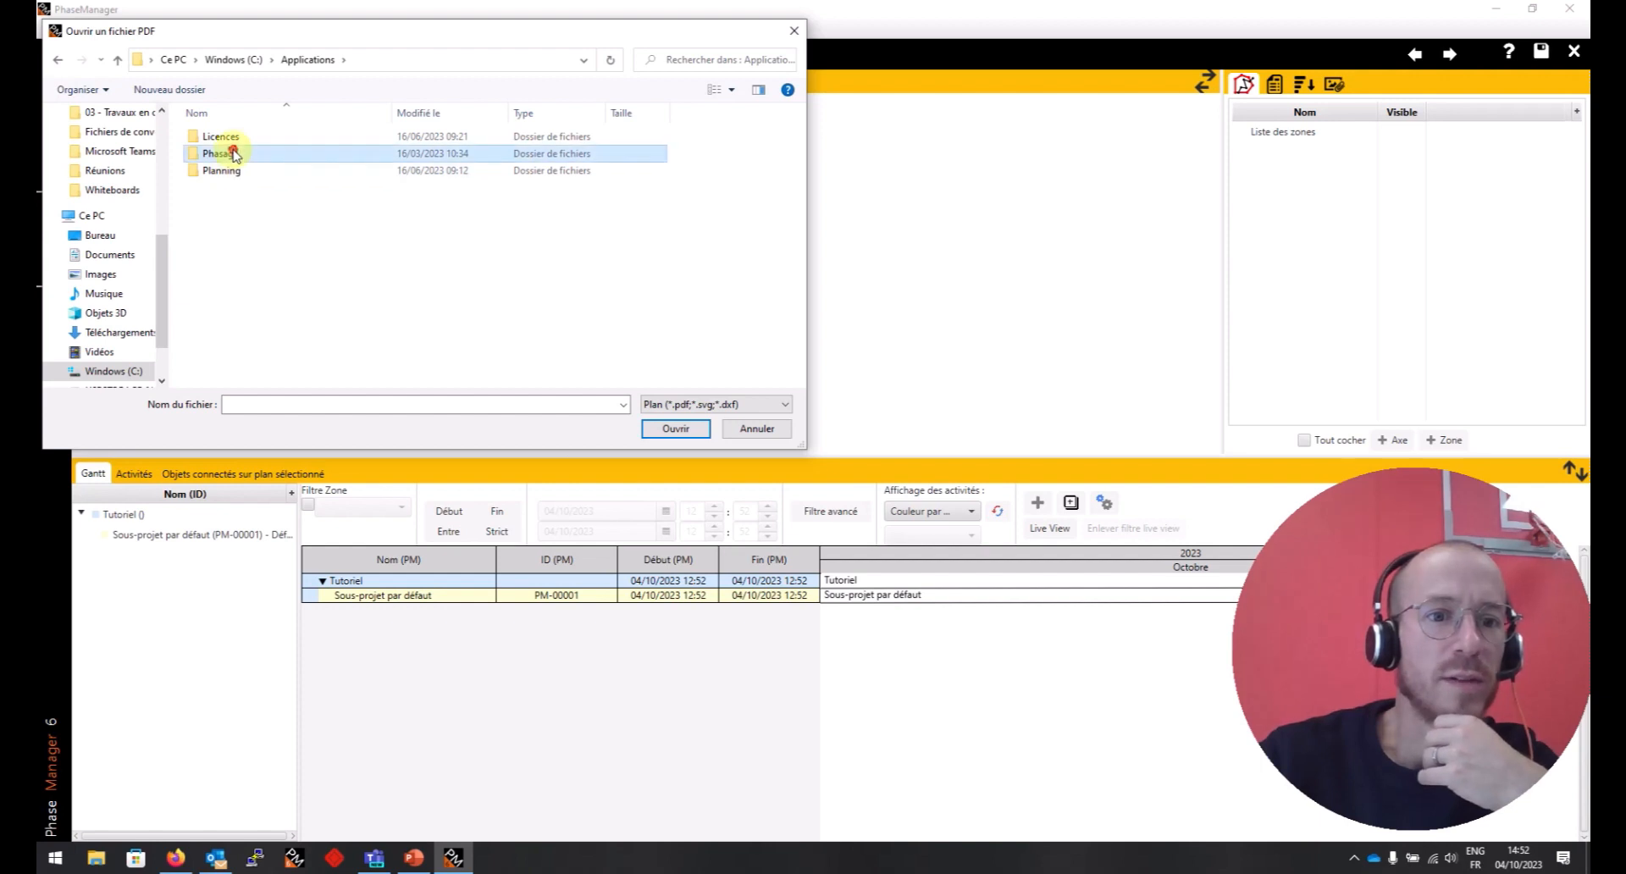
double_click(233, 154)
double_click(236, 139)
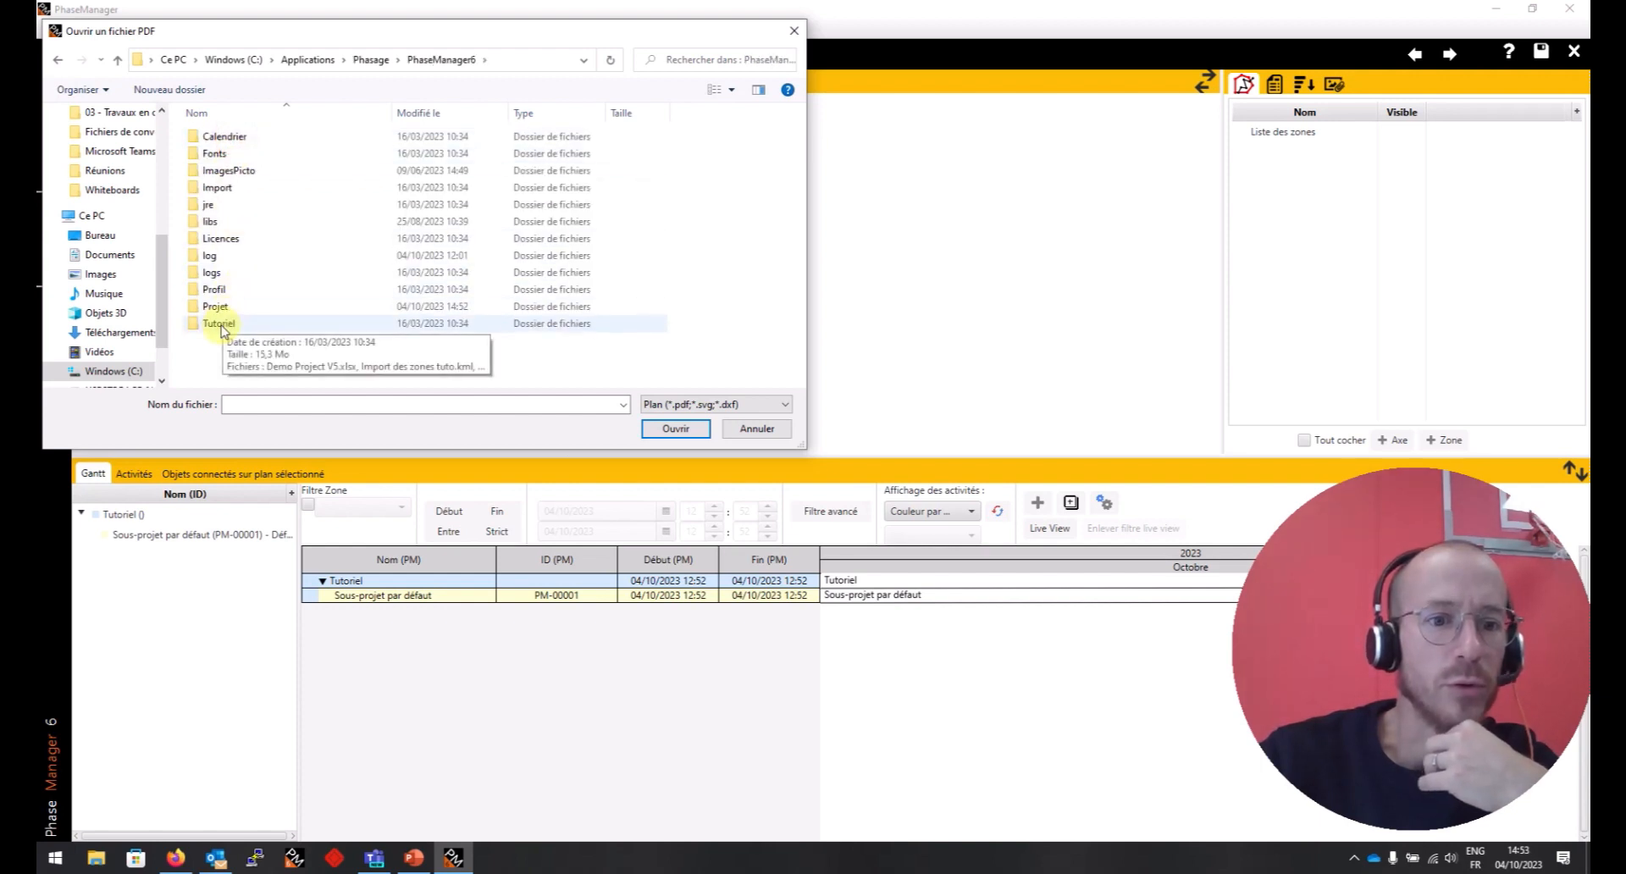
double_click(221, 320)
click(241, 155)
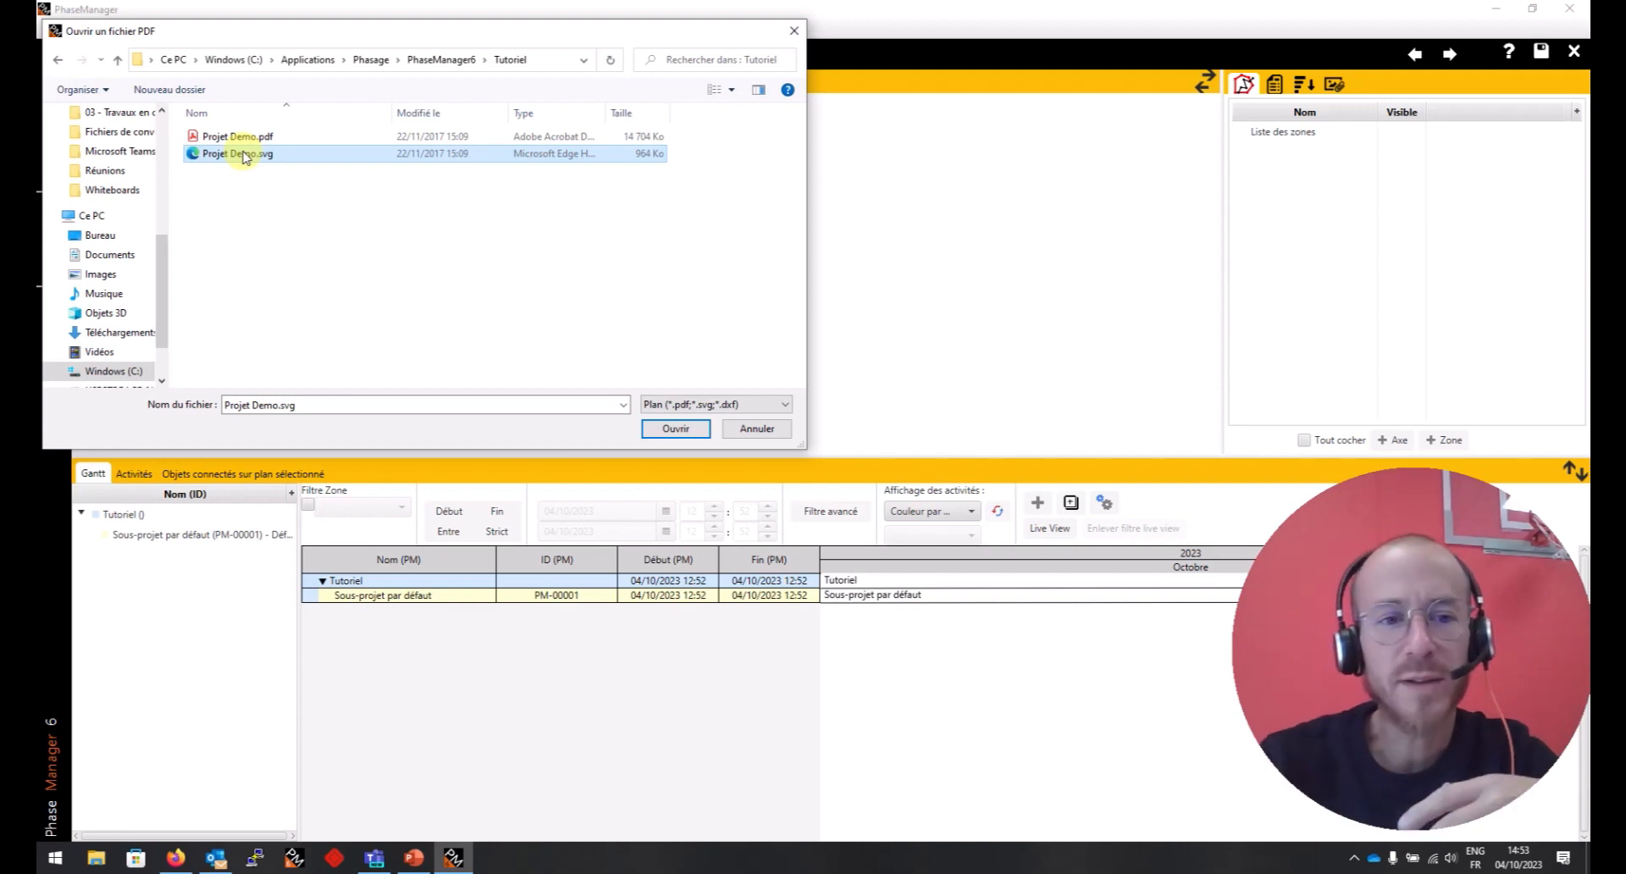
double_click(244, 154)
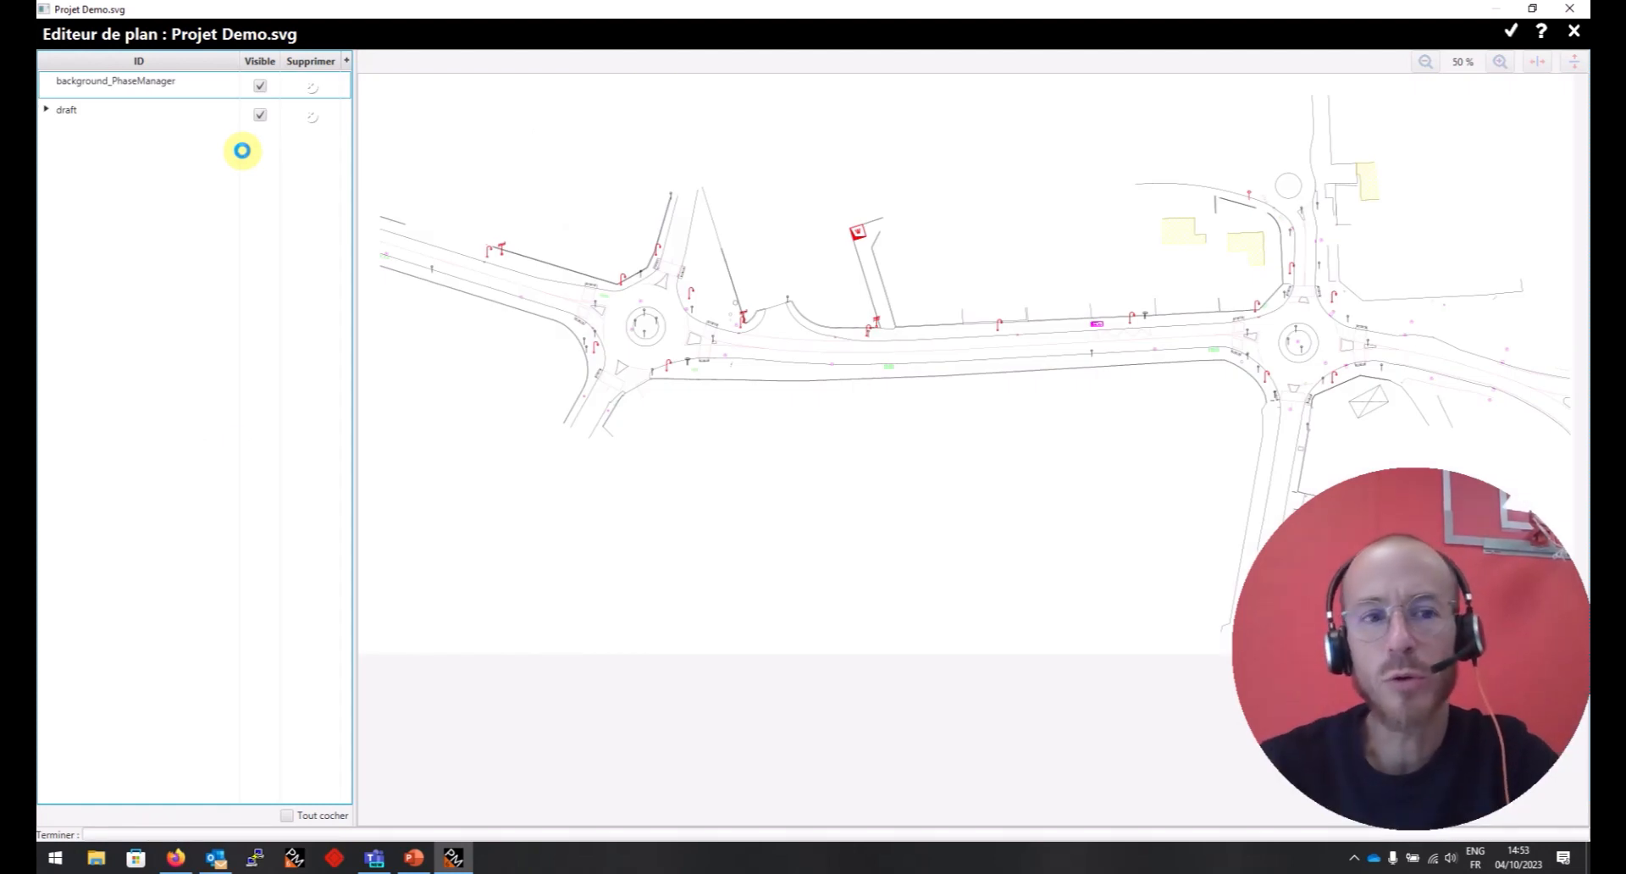
click(48, 110)
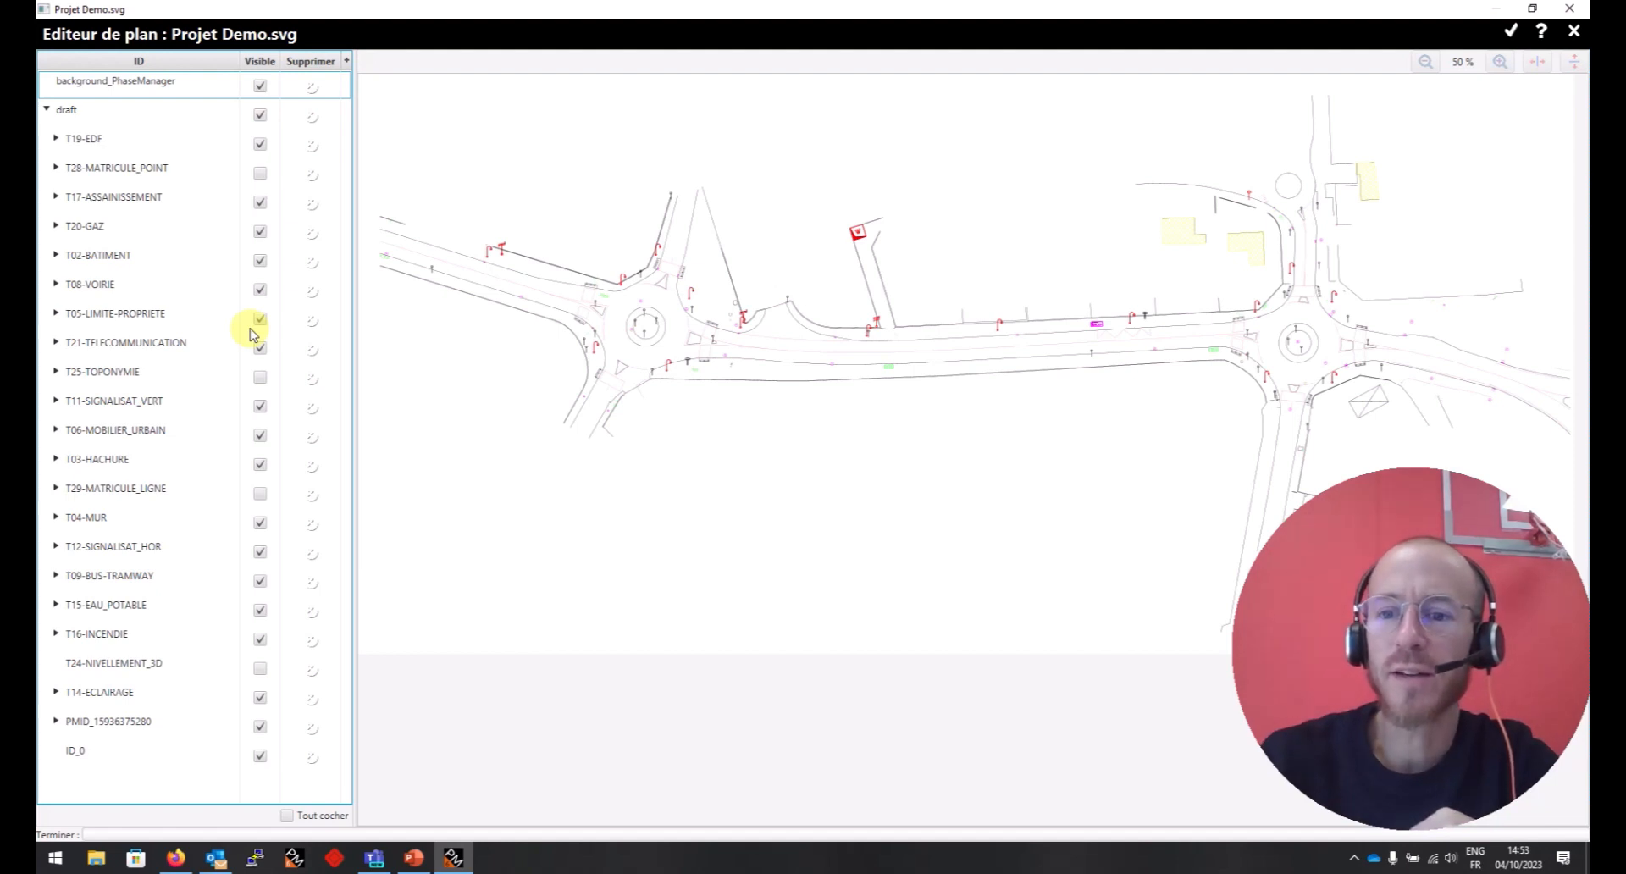
click(1508, 30)
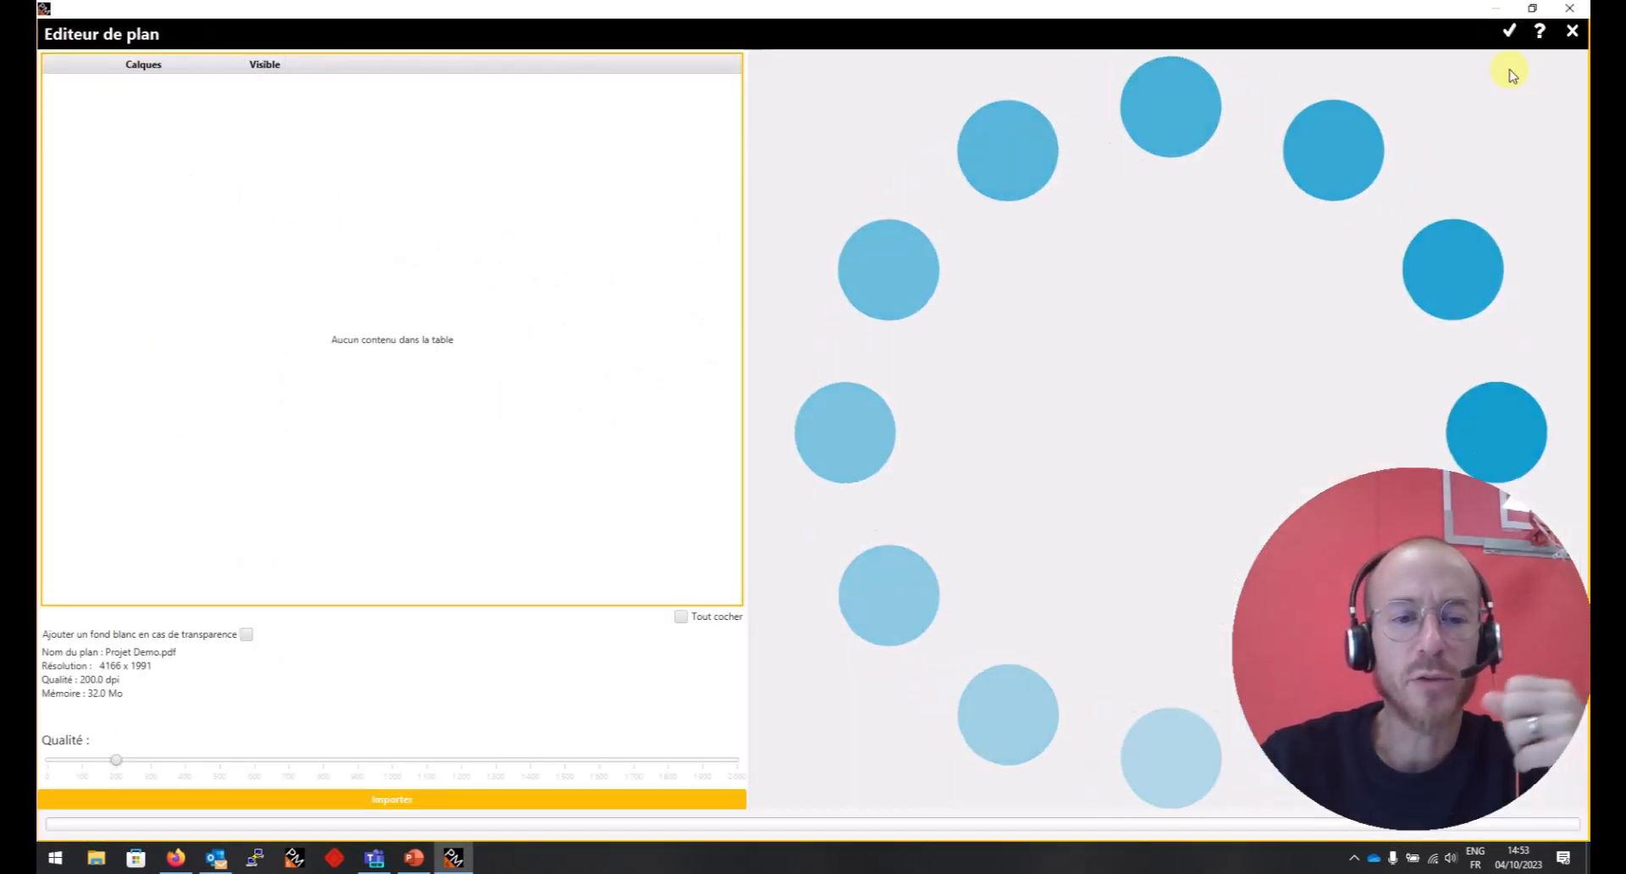
Step: Raise the quality of the Projet Demo.pdf plan to about 294 dpi and import it
click(116, 757)
drag(116, 757, 145, 759)
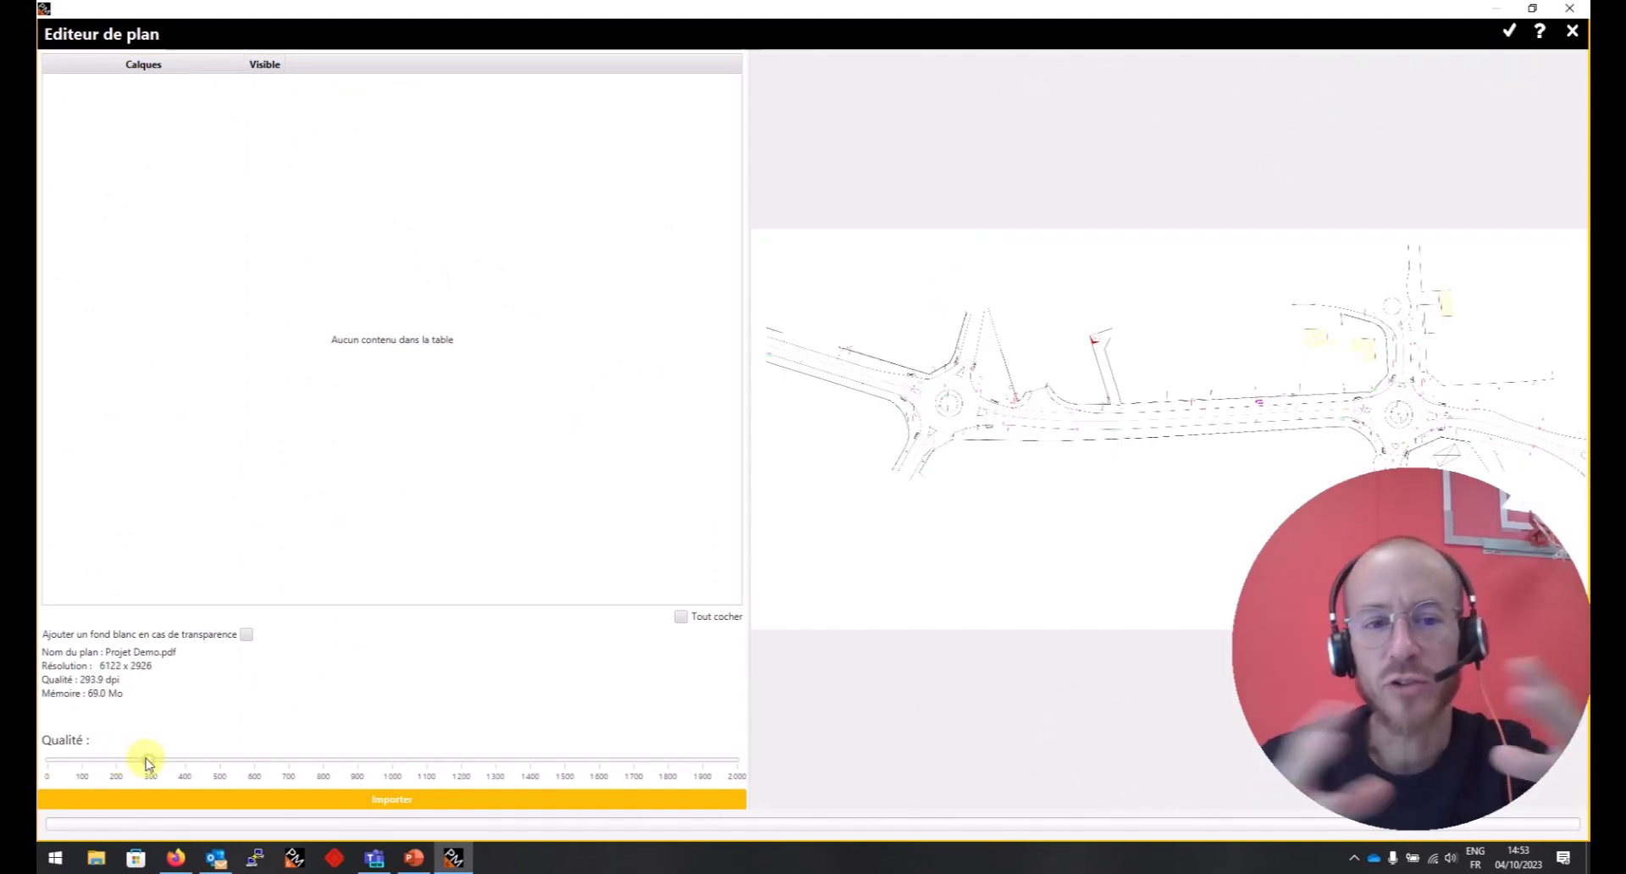
click(337, 801)
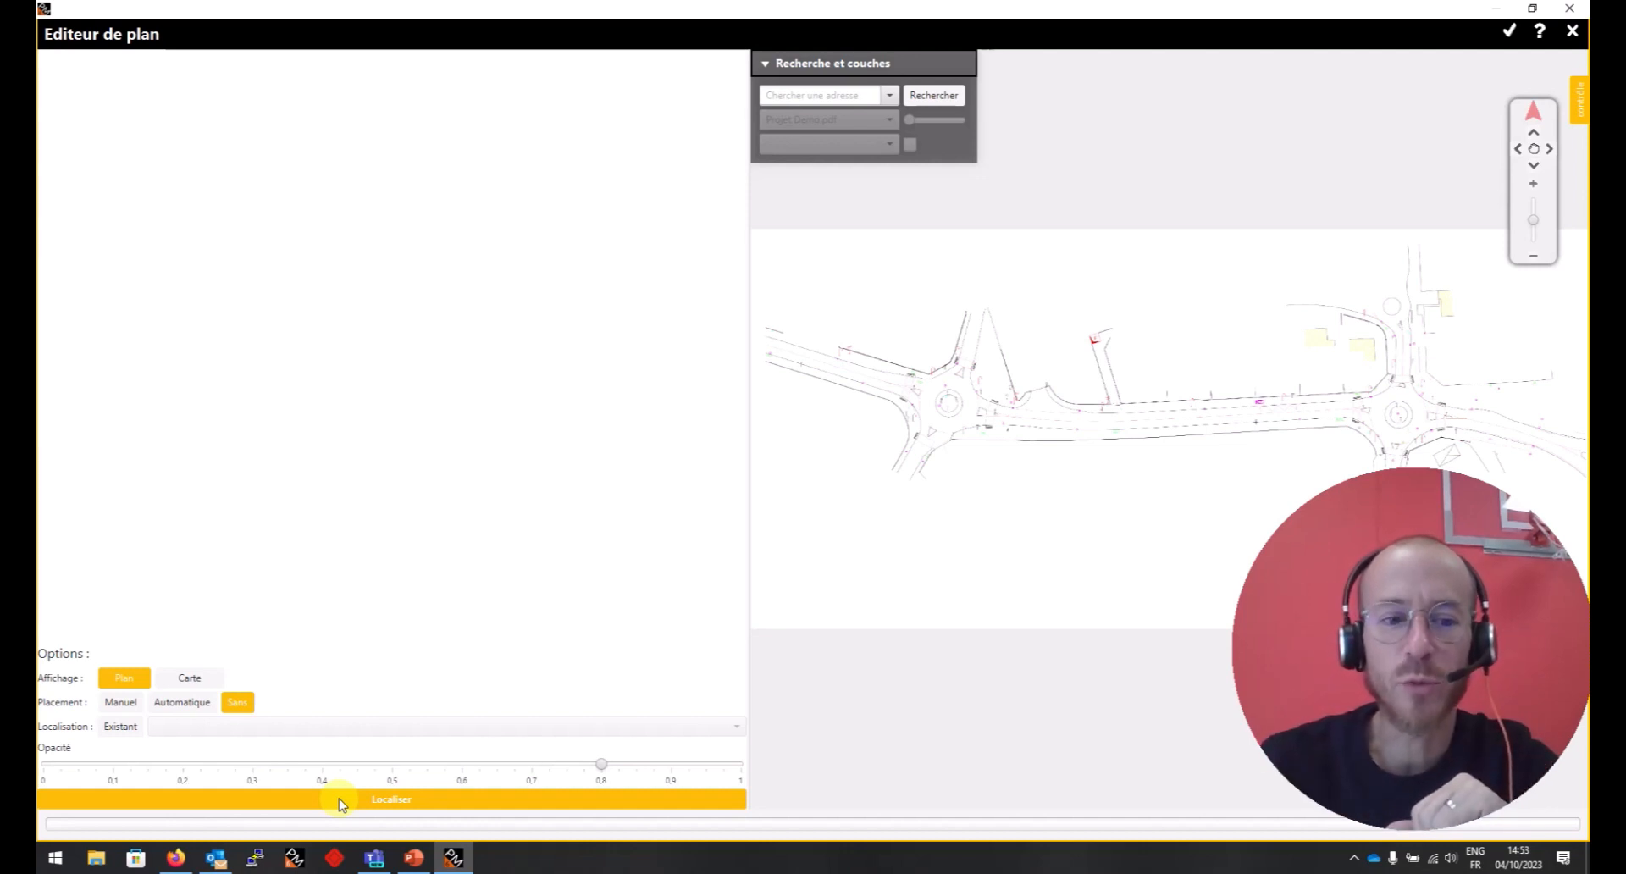
Step: Choose automatic placement and mark two known points on the plan, including a corner of the crossed rectangle near the eastern roundabout
drag(750, 230, 442, 236)
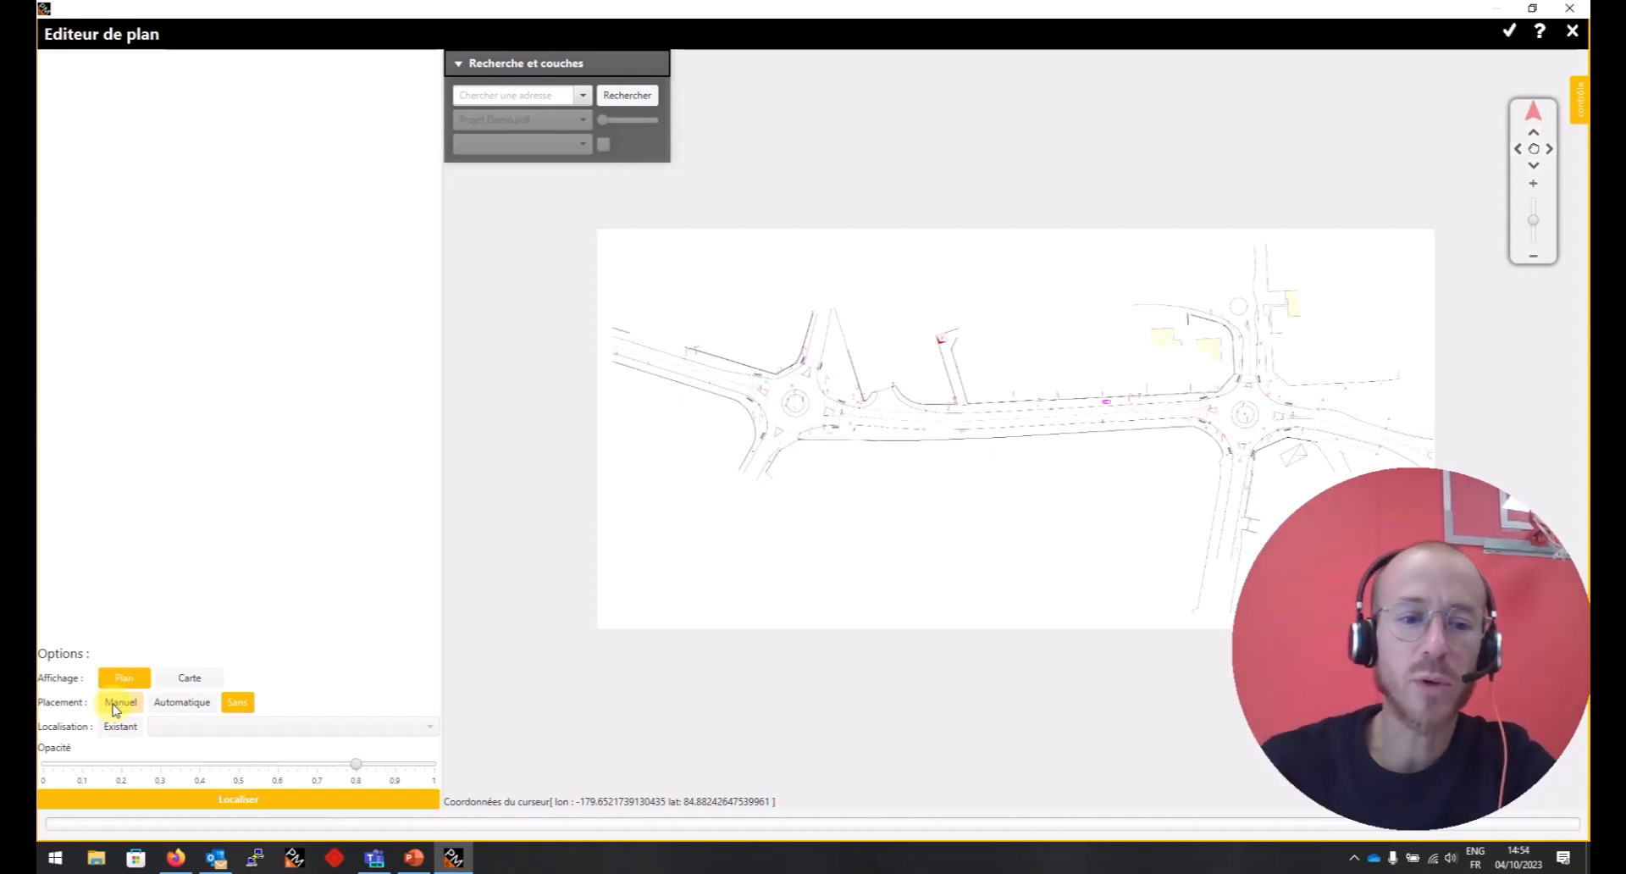
click(200, 707)
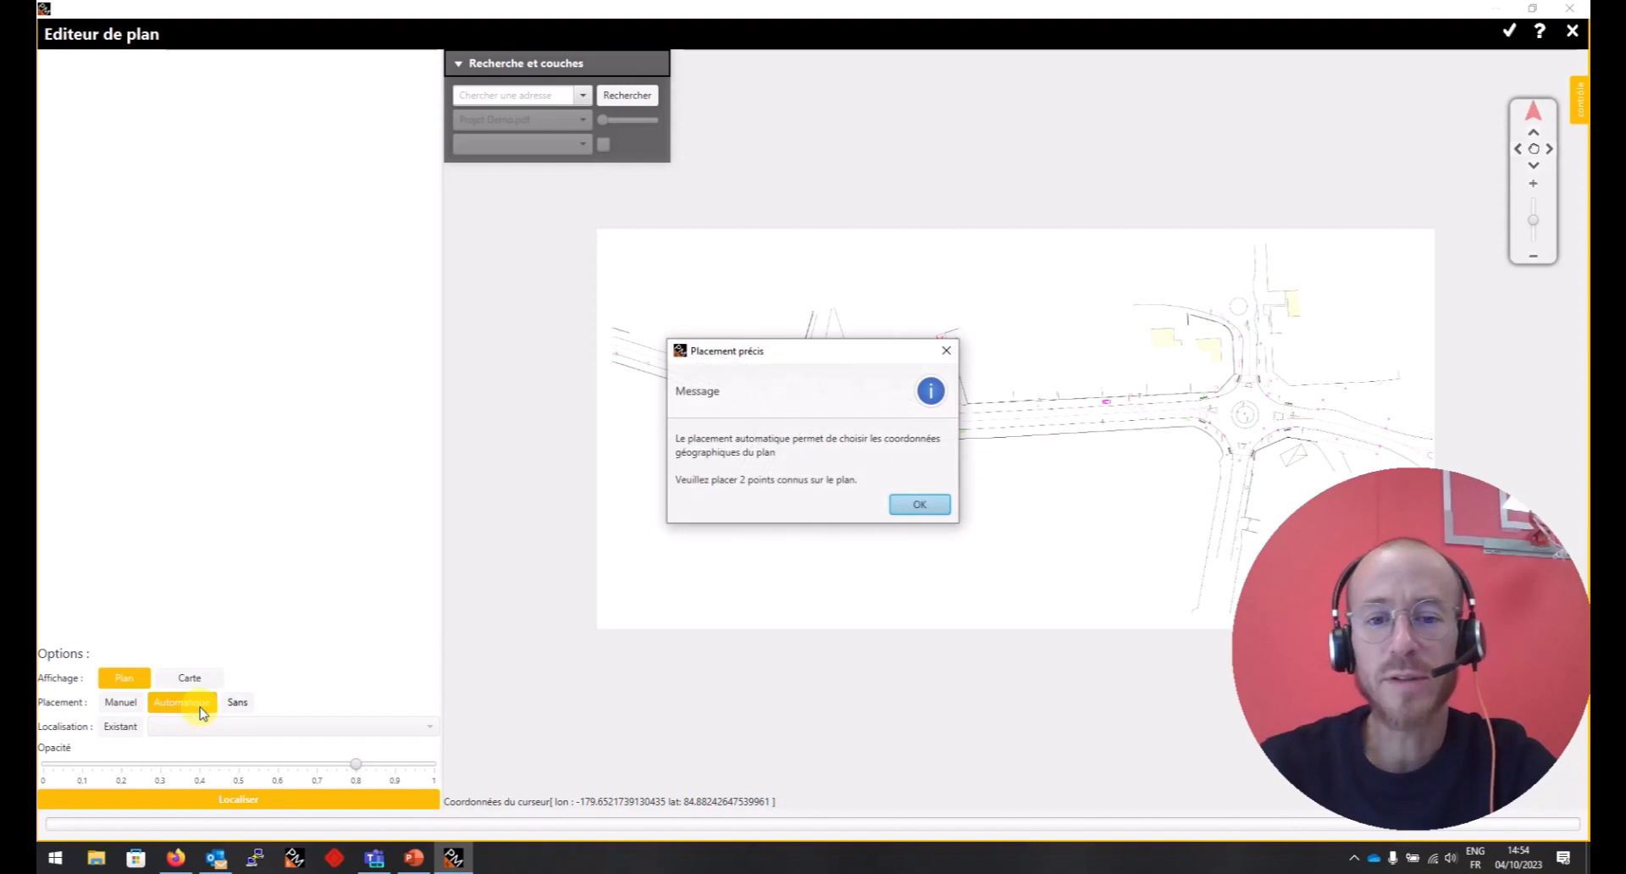
click(922, 505)
scroll(955, 324, up, 1)
scroll(931, 305, up, 3)
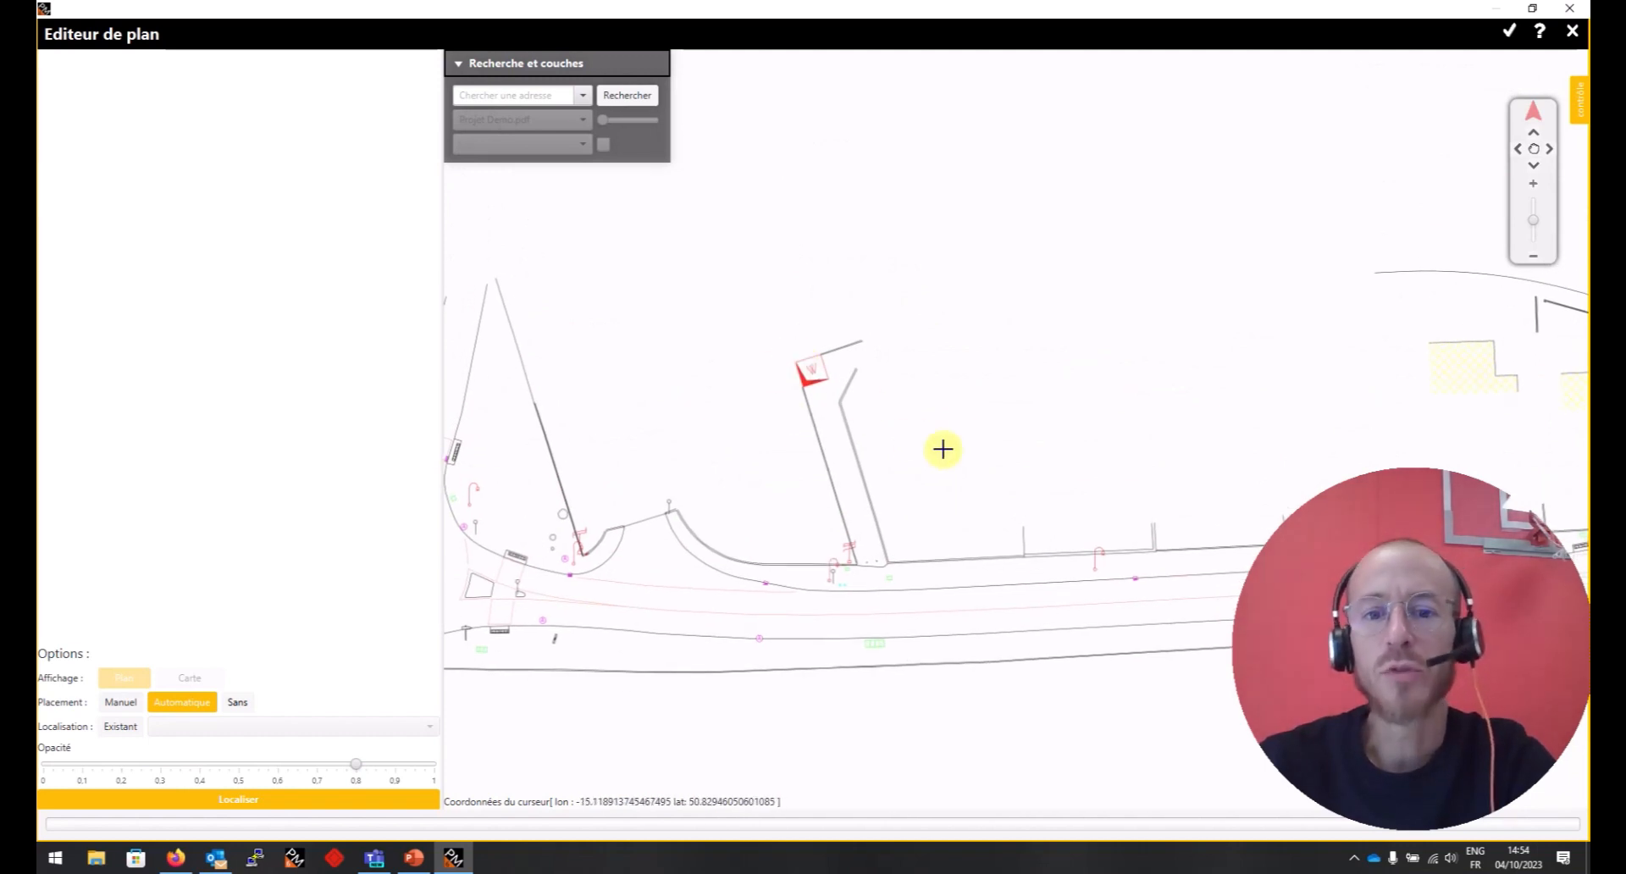
drag(976, 450, 588, 374)
drag(1047, 414, 773, 362)
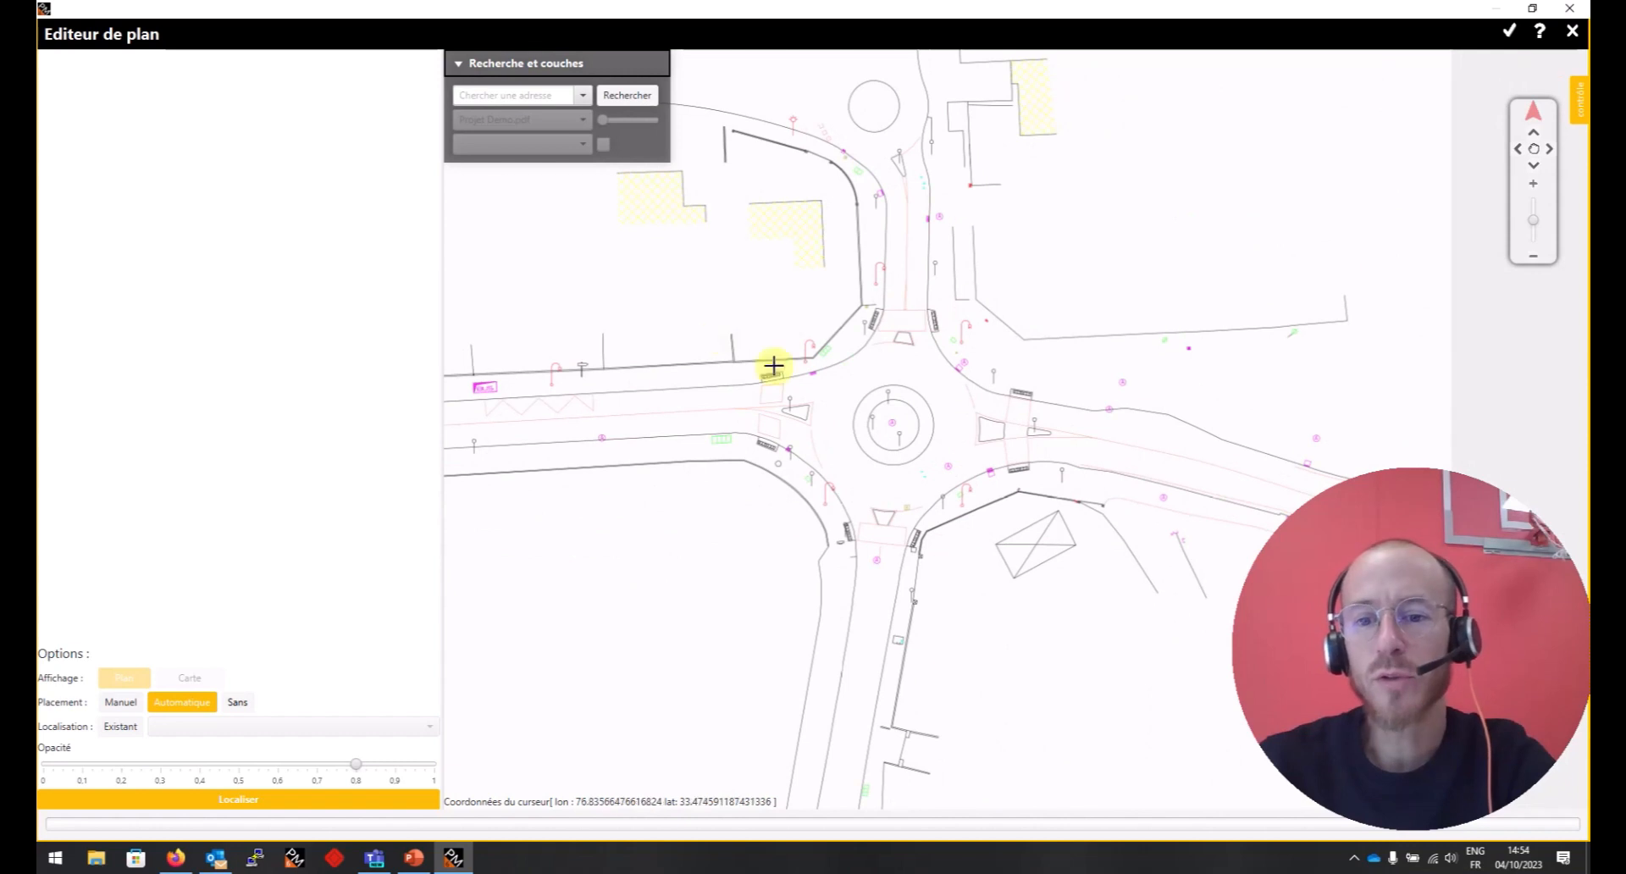
click(997, 544)
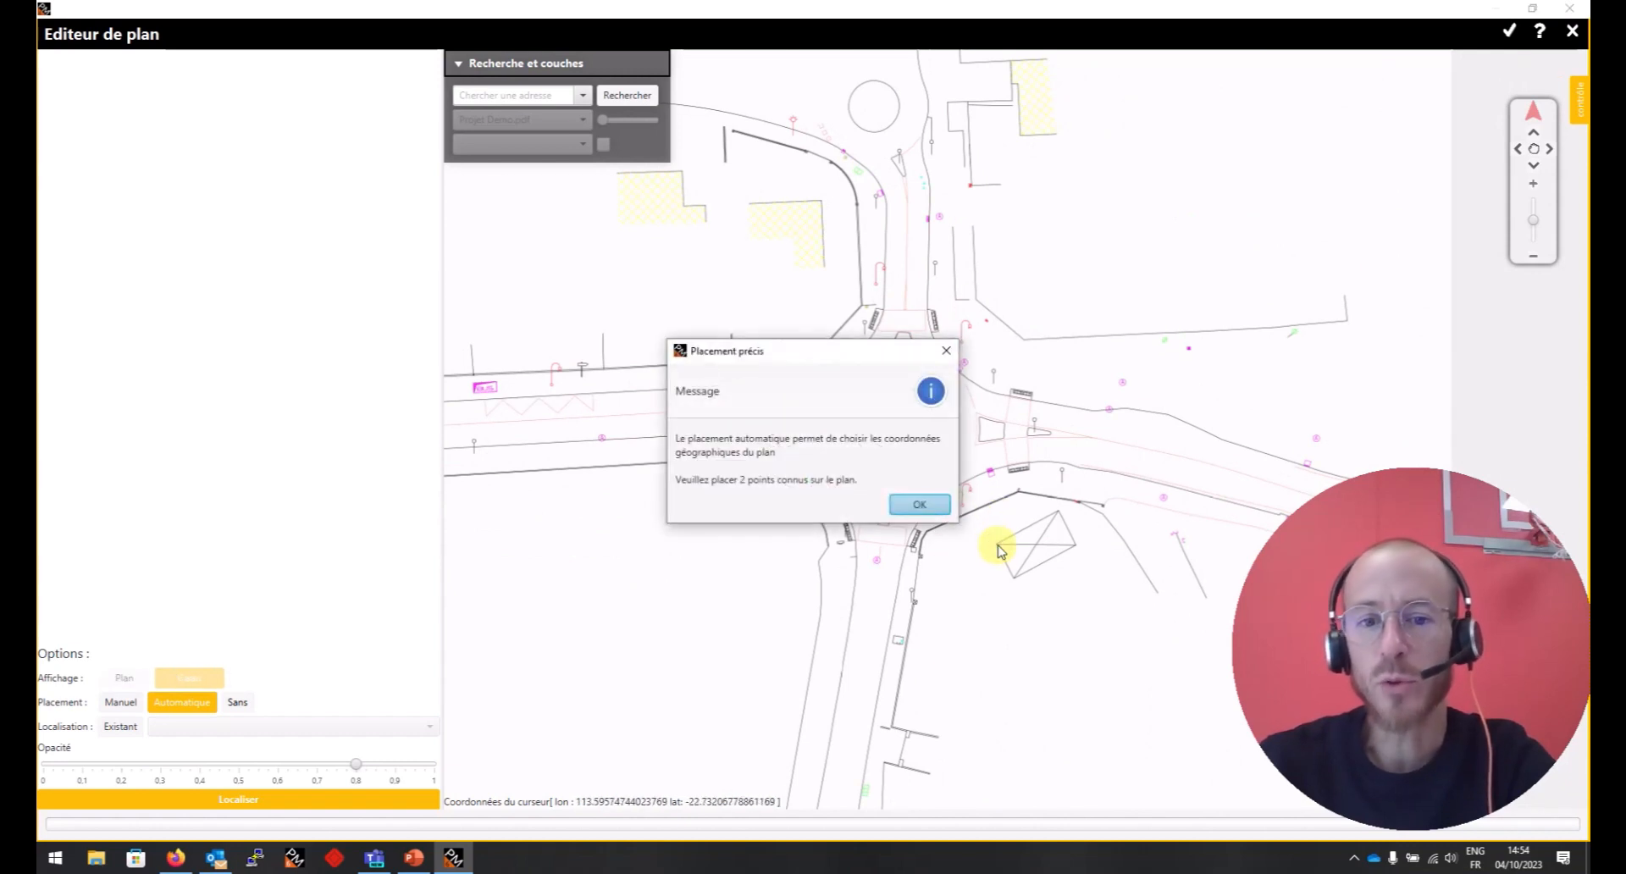
click(920, 506)
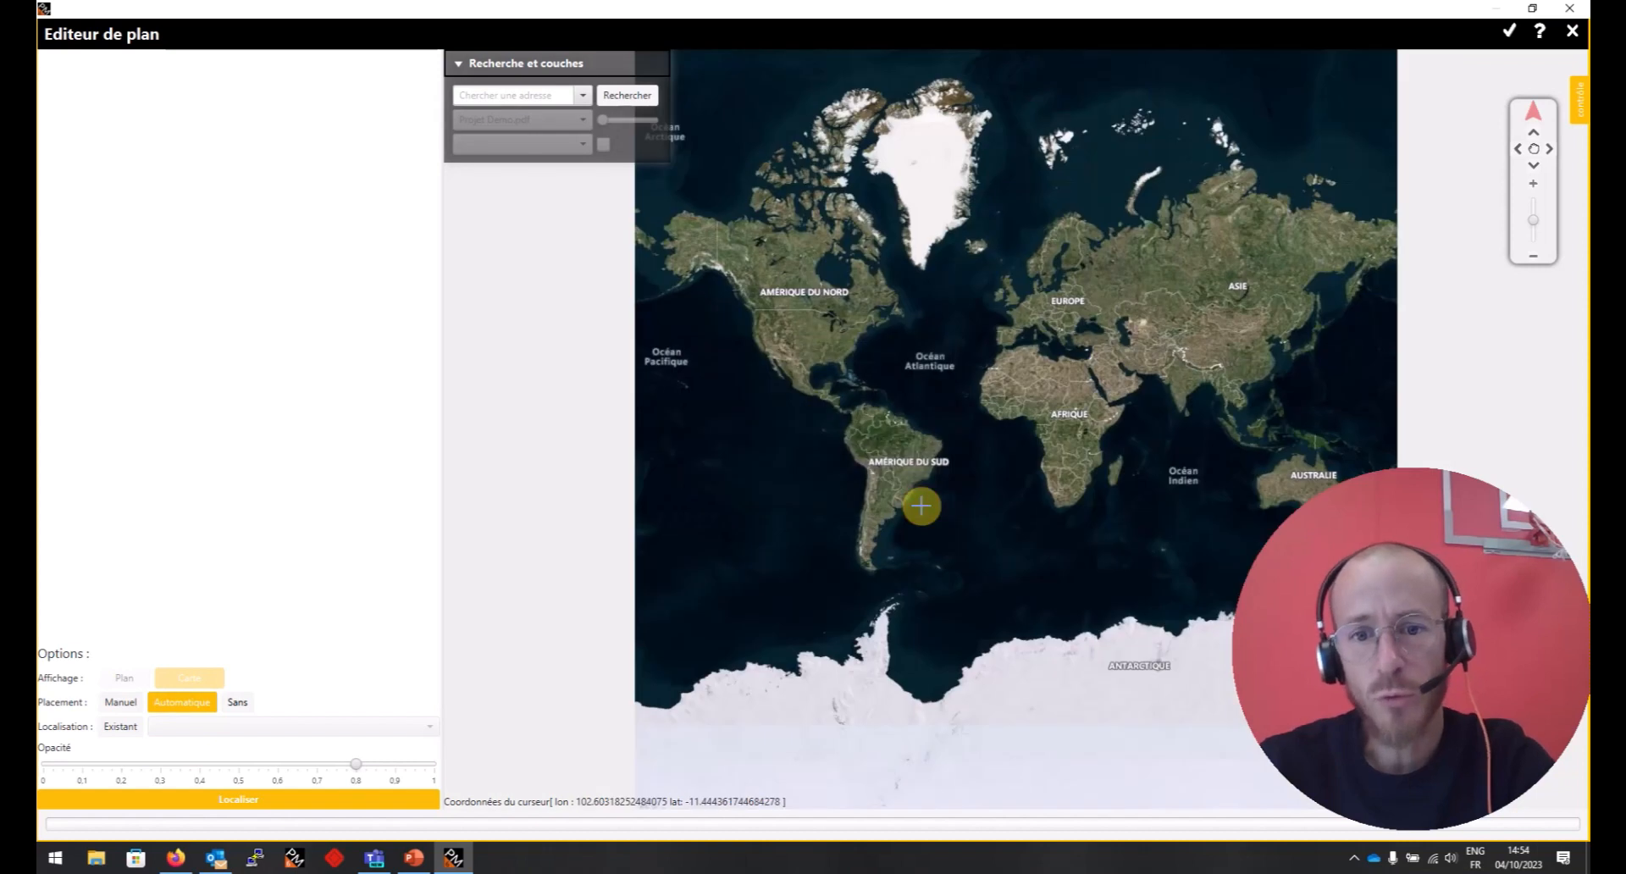
Step: Find Carquefou on the satellite map, mark the two matching reference points and validate the plan's georeferenced placement
click(537, 94)
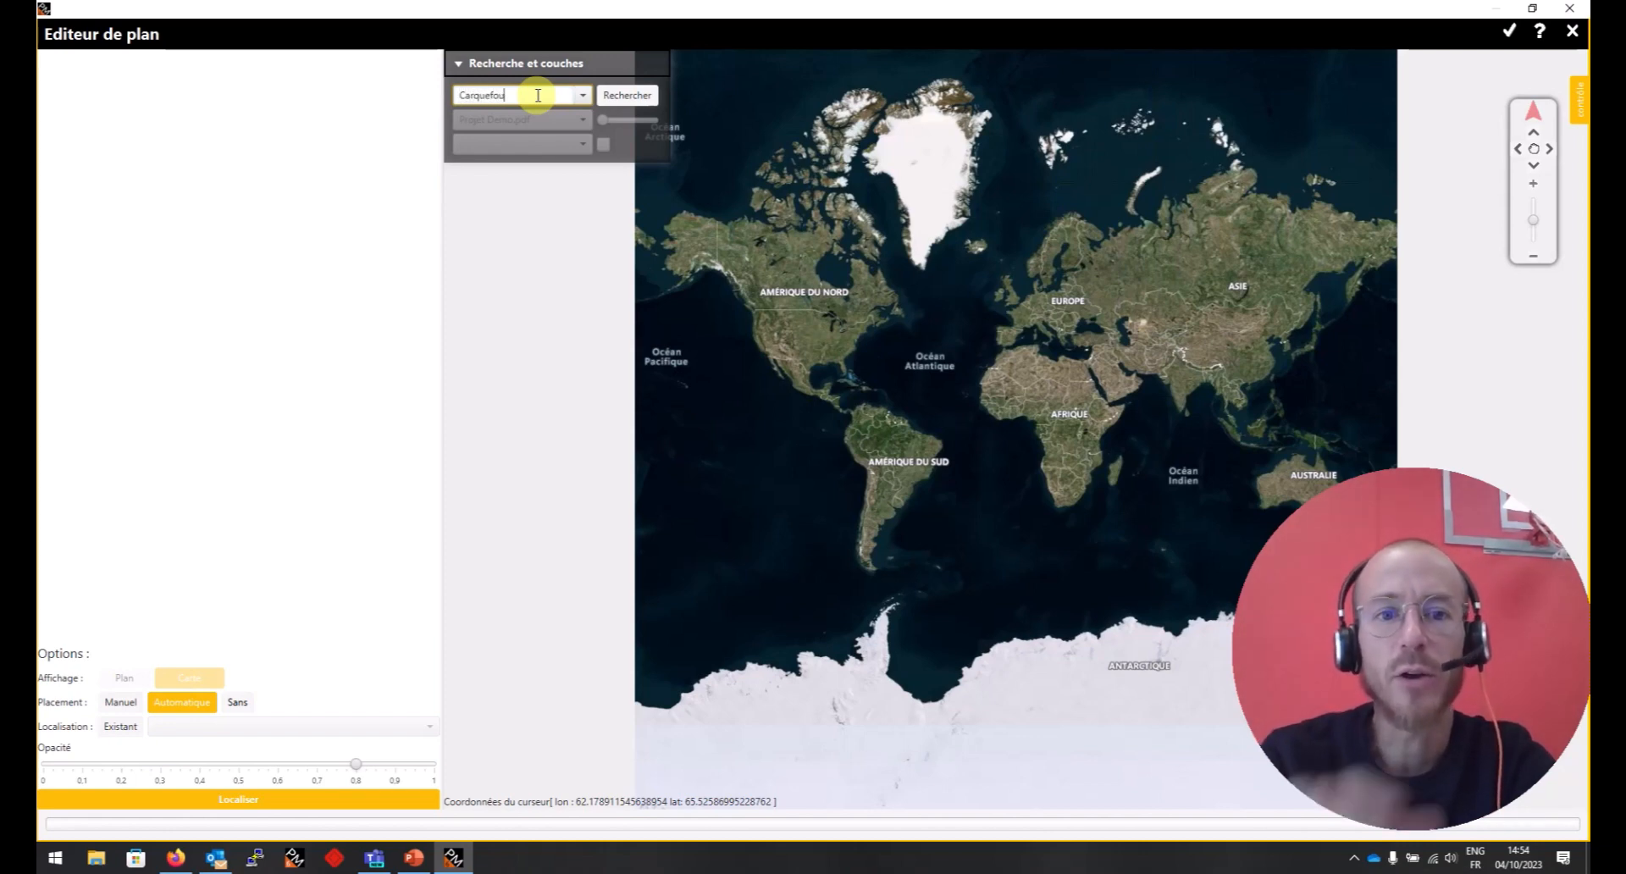
key(Return)
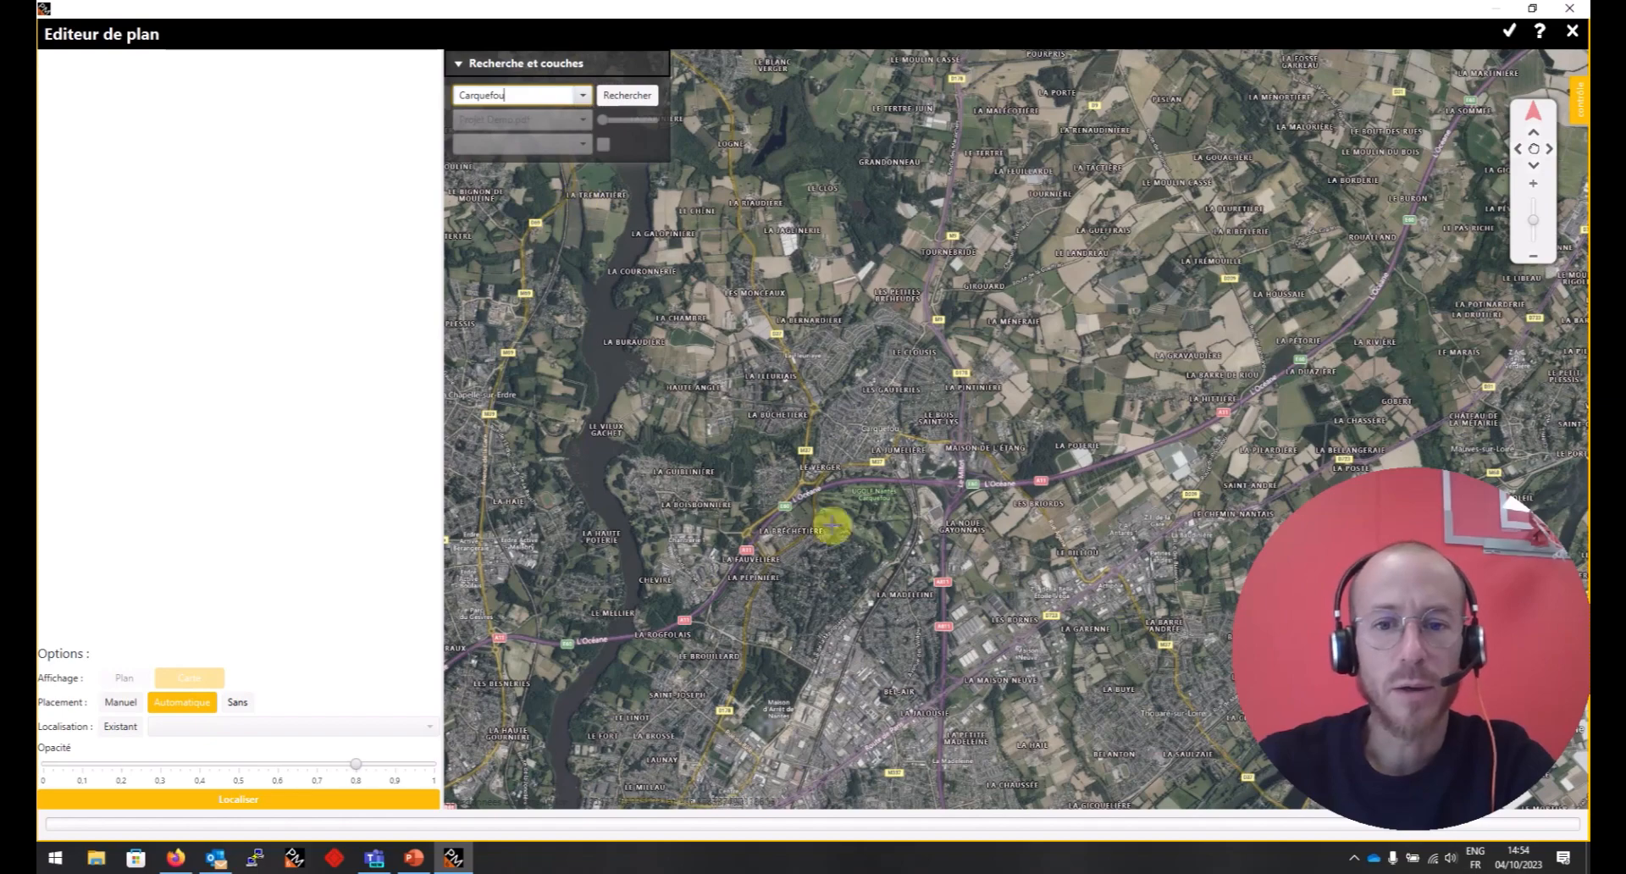
scroll(835, 502, up, 1)
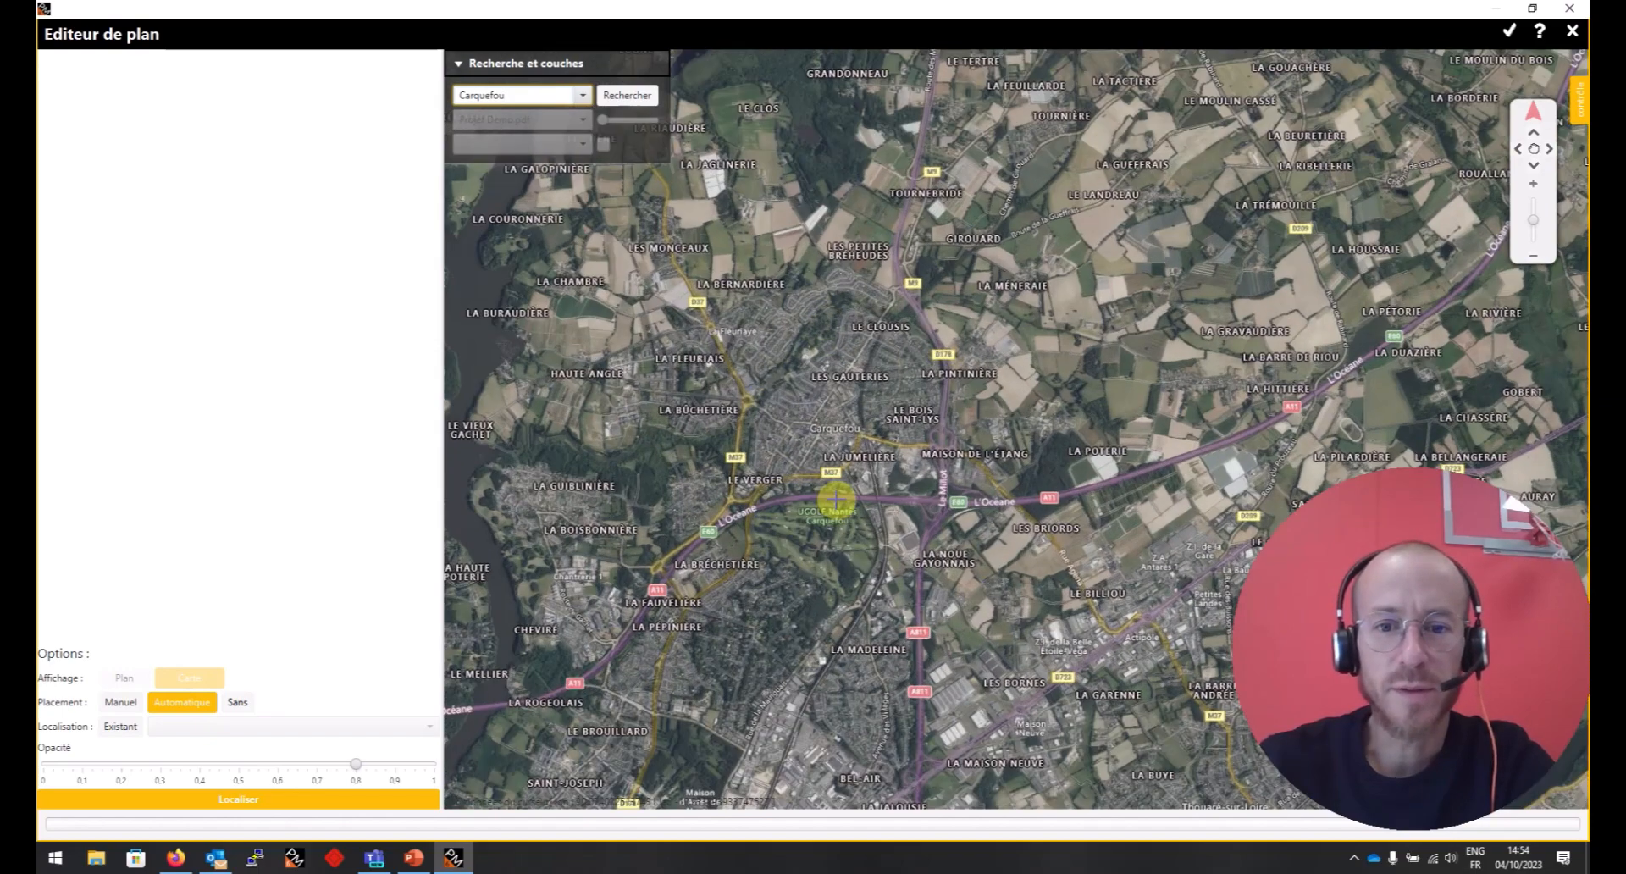
scroll(836, 498, up, 1)
scroll(836, 493, up, 2)
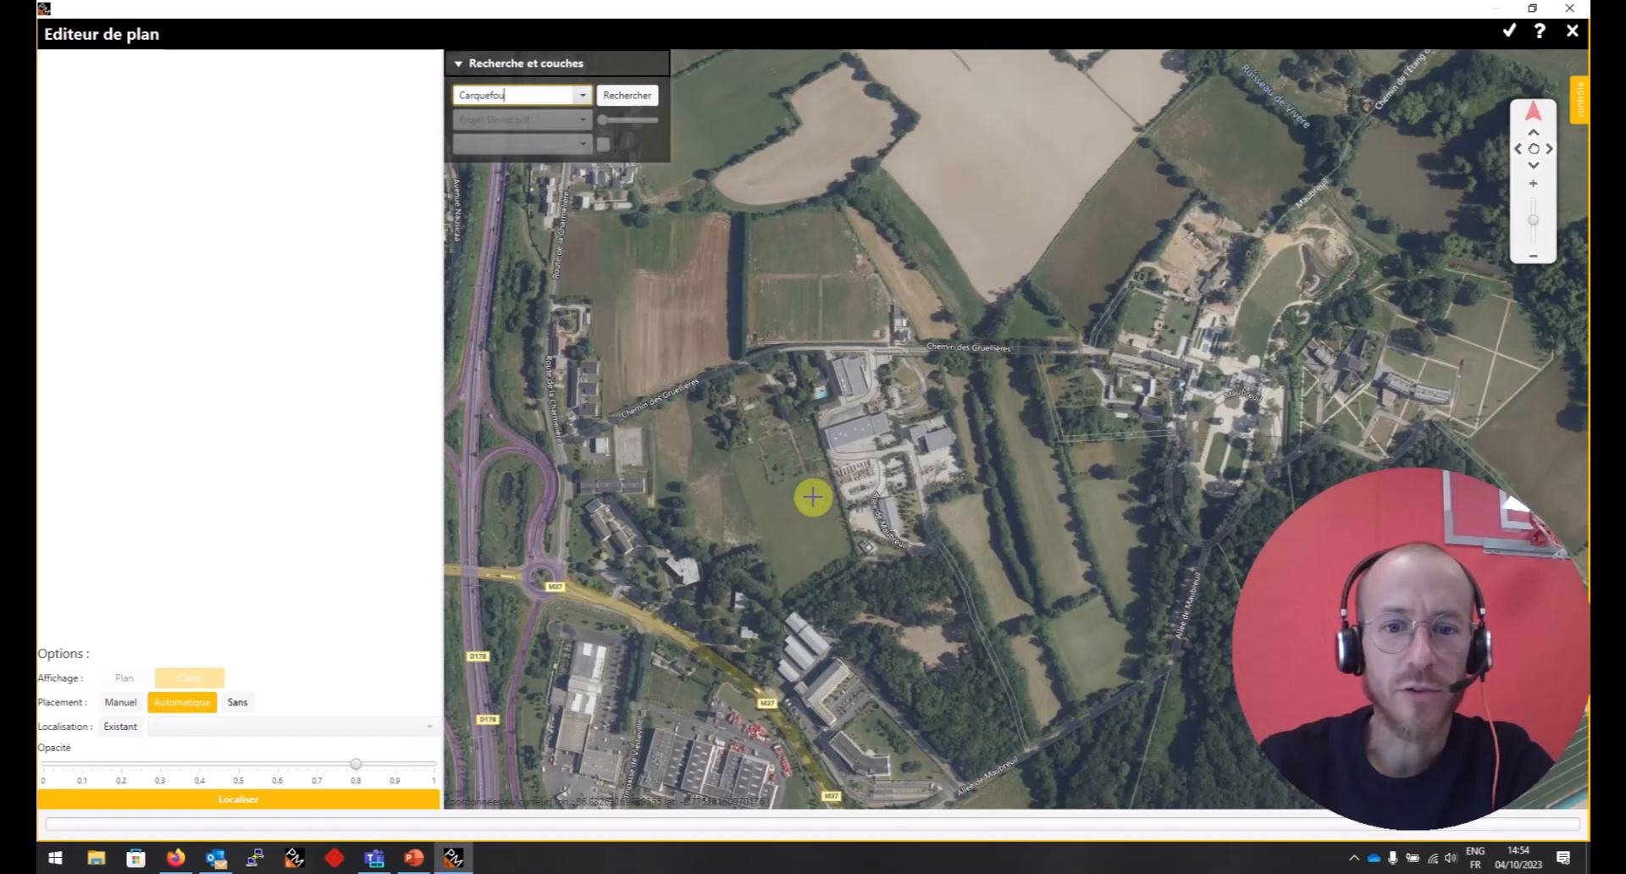
drag(813, 490, 1416, 438)
scroll(962, 501, up, 3)
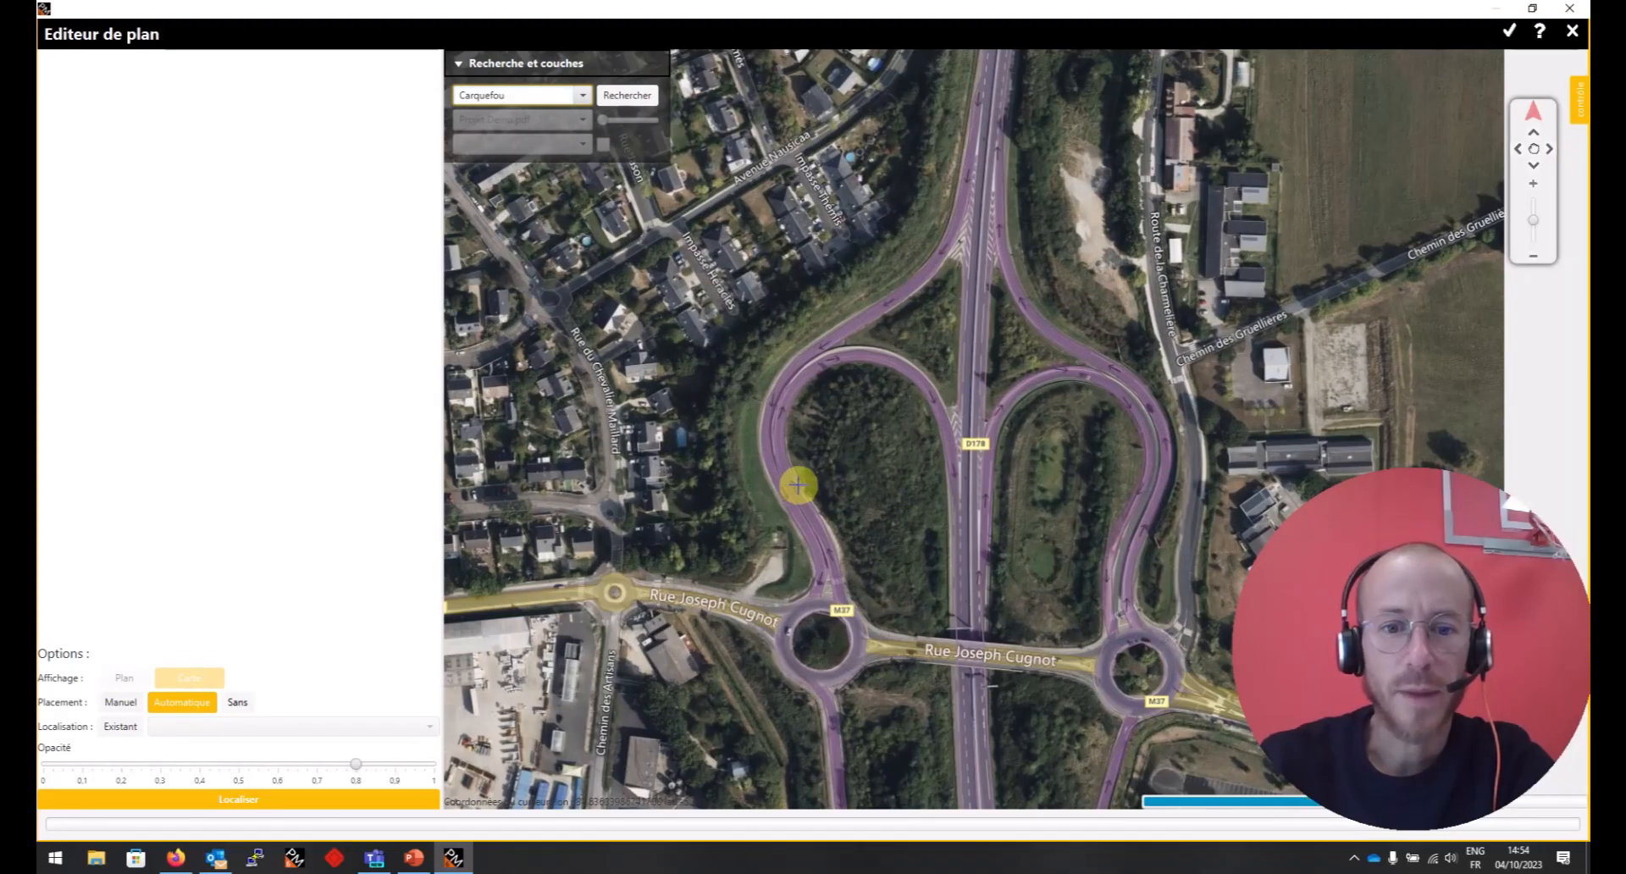
drag(795, 481, 1333, 411)
drag(1048, 435, 912, 309)
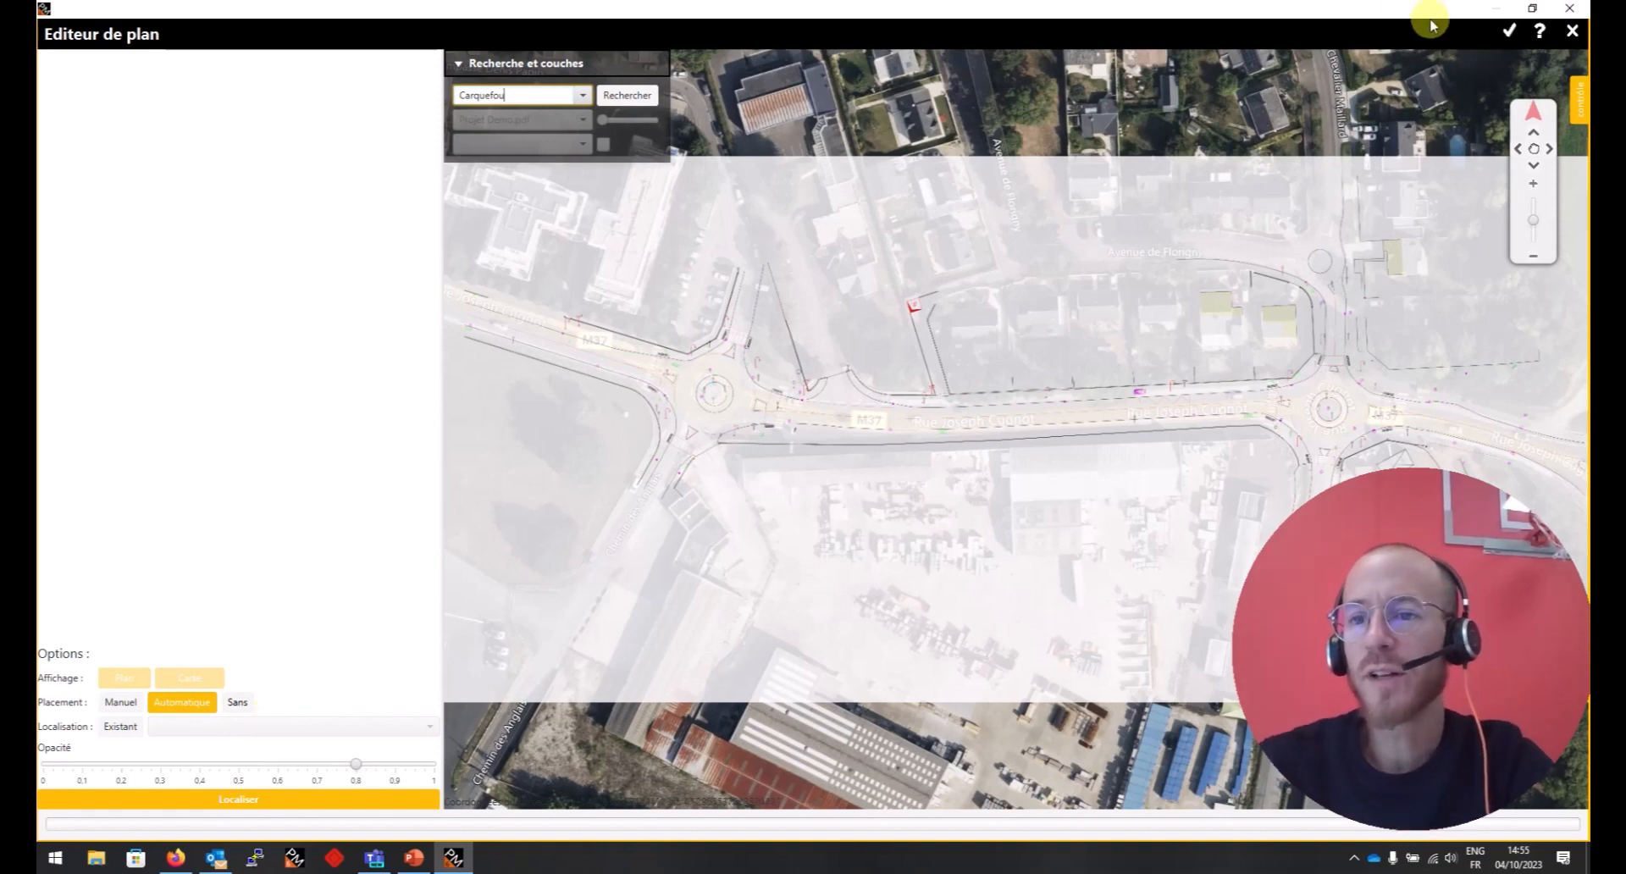
click(1509, 34)
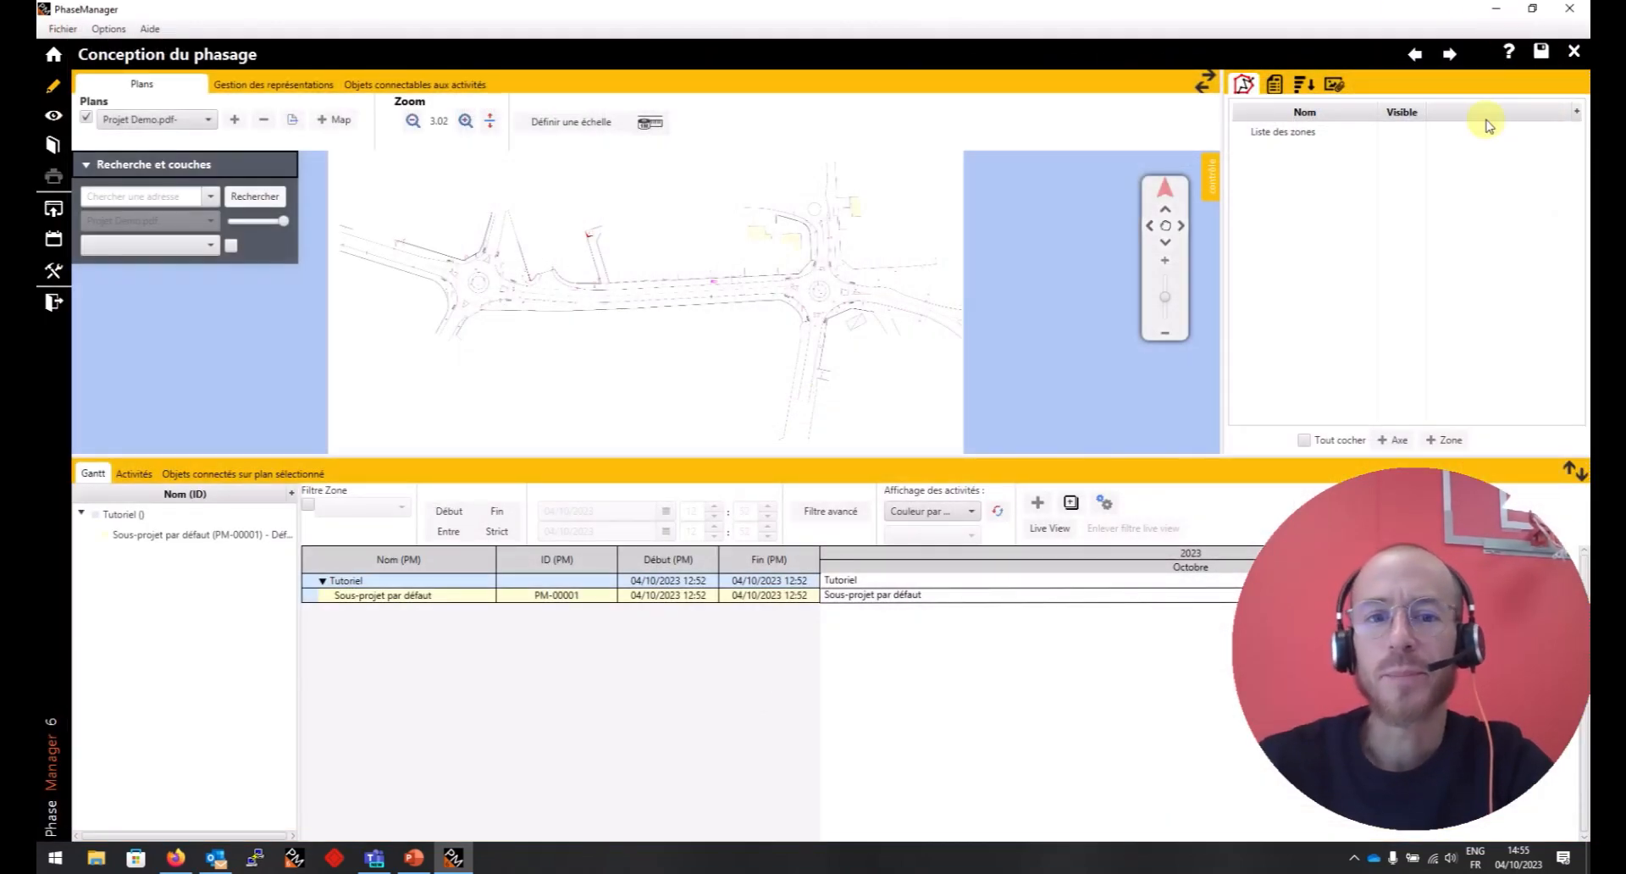
Step: Enlarge the plan area and draw a horizontal measurement line about 0.13 km long above the road between the two roundabouts
click(1143, 473)
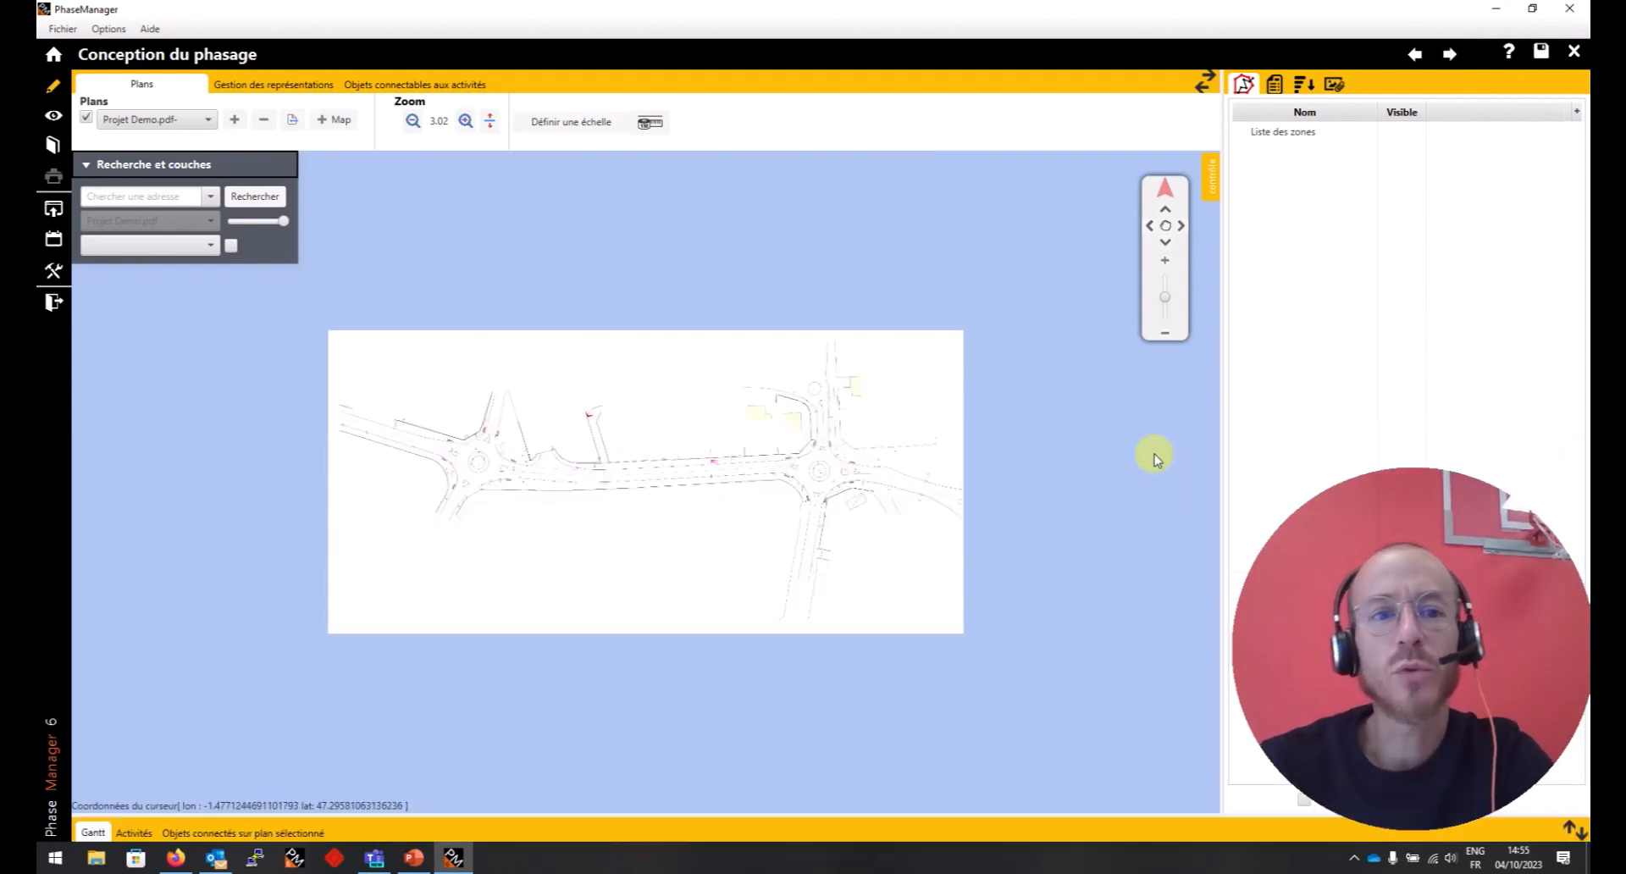
click(650, 125)
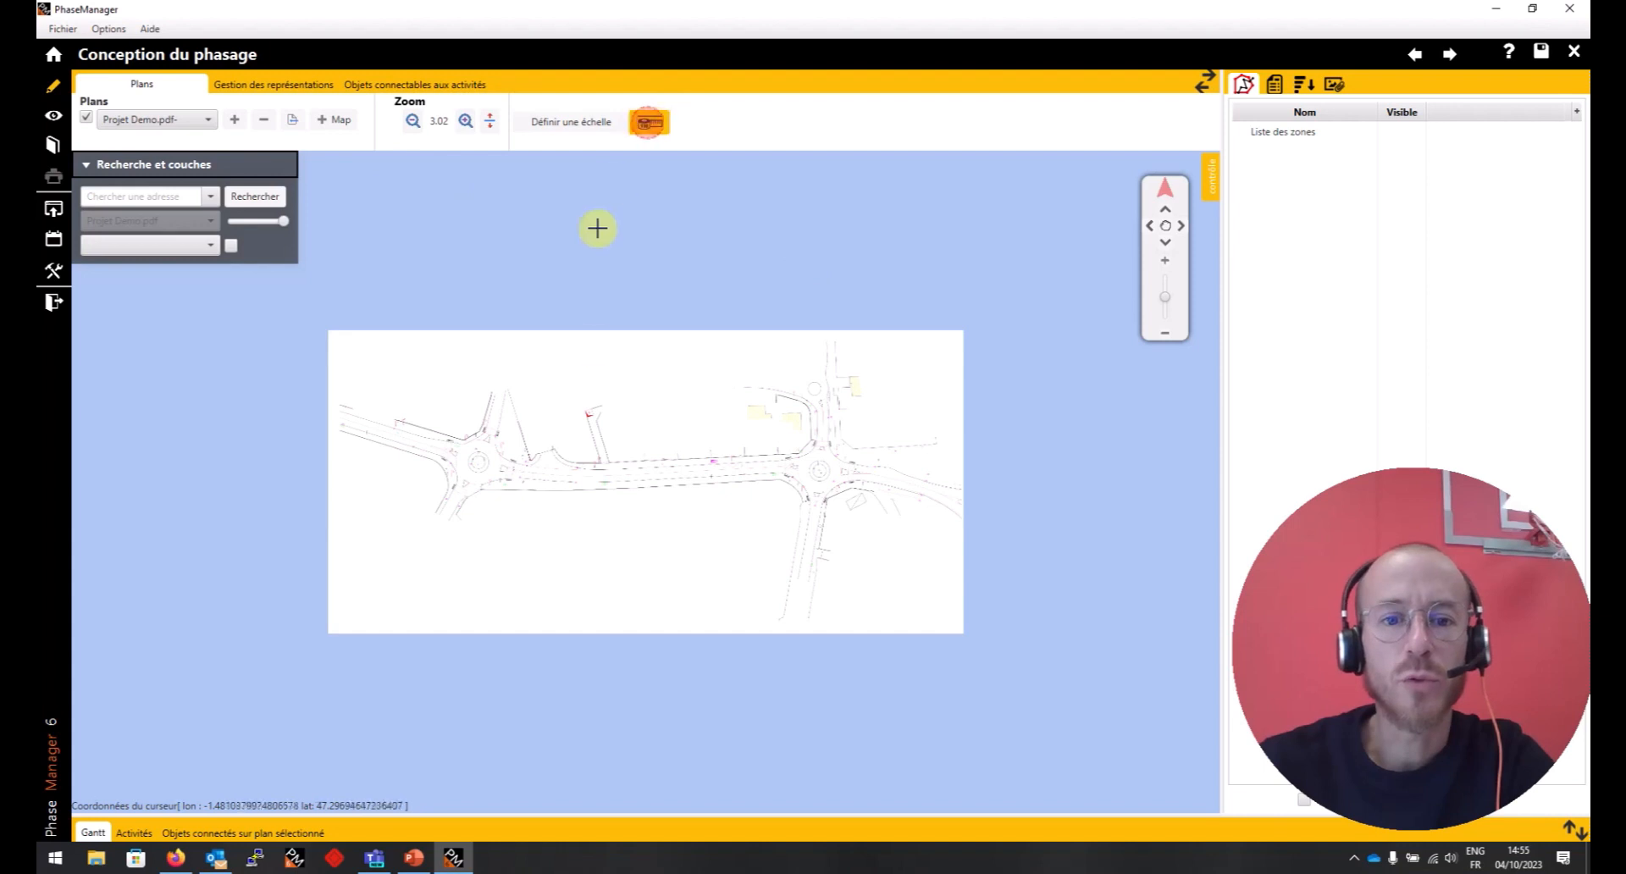
click(512, 377)
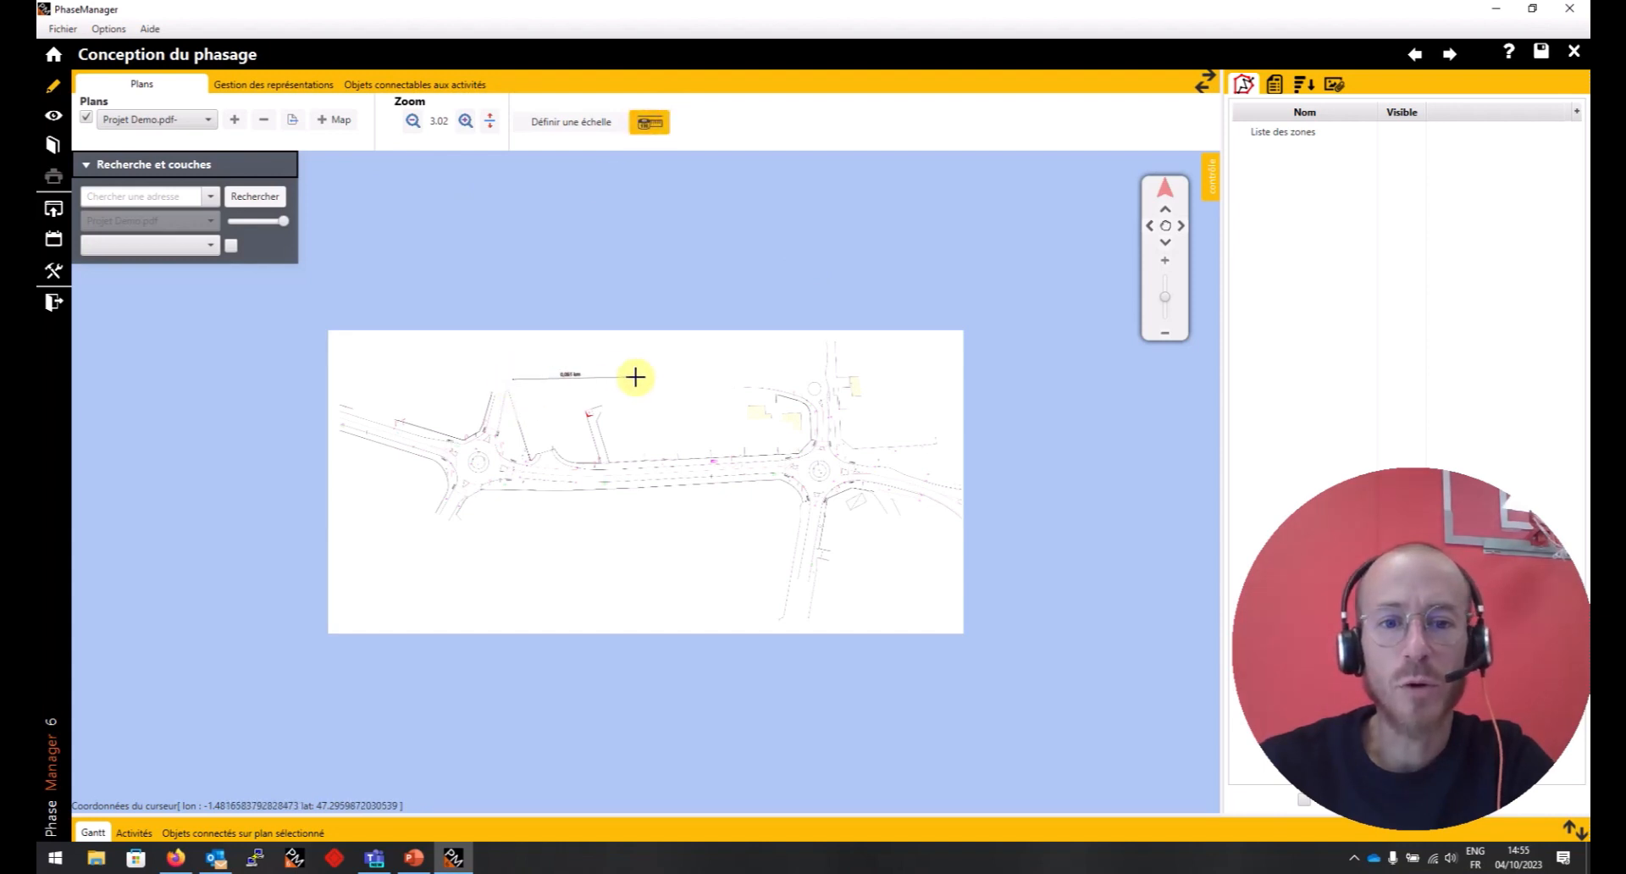
click(750, 380)
scroll(587, 429, up, 3)
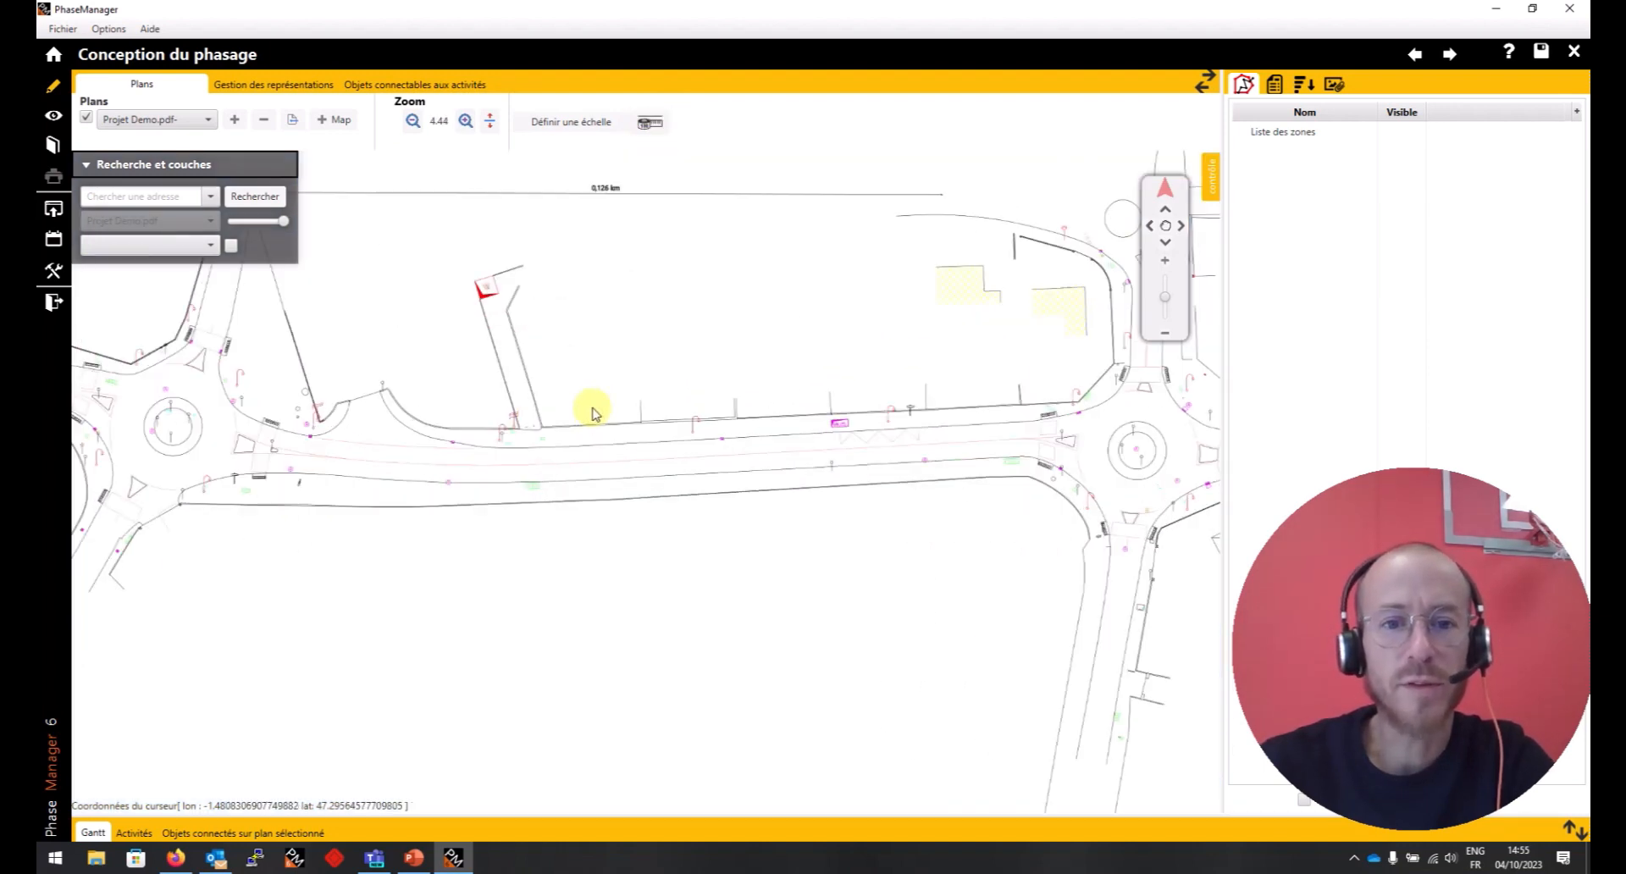
drag(628, 339, 675, 443)
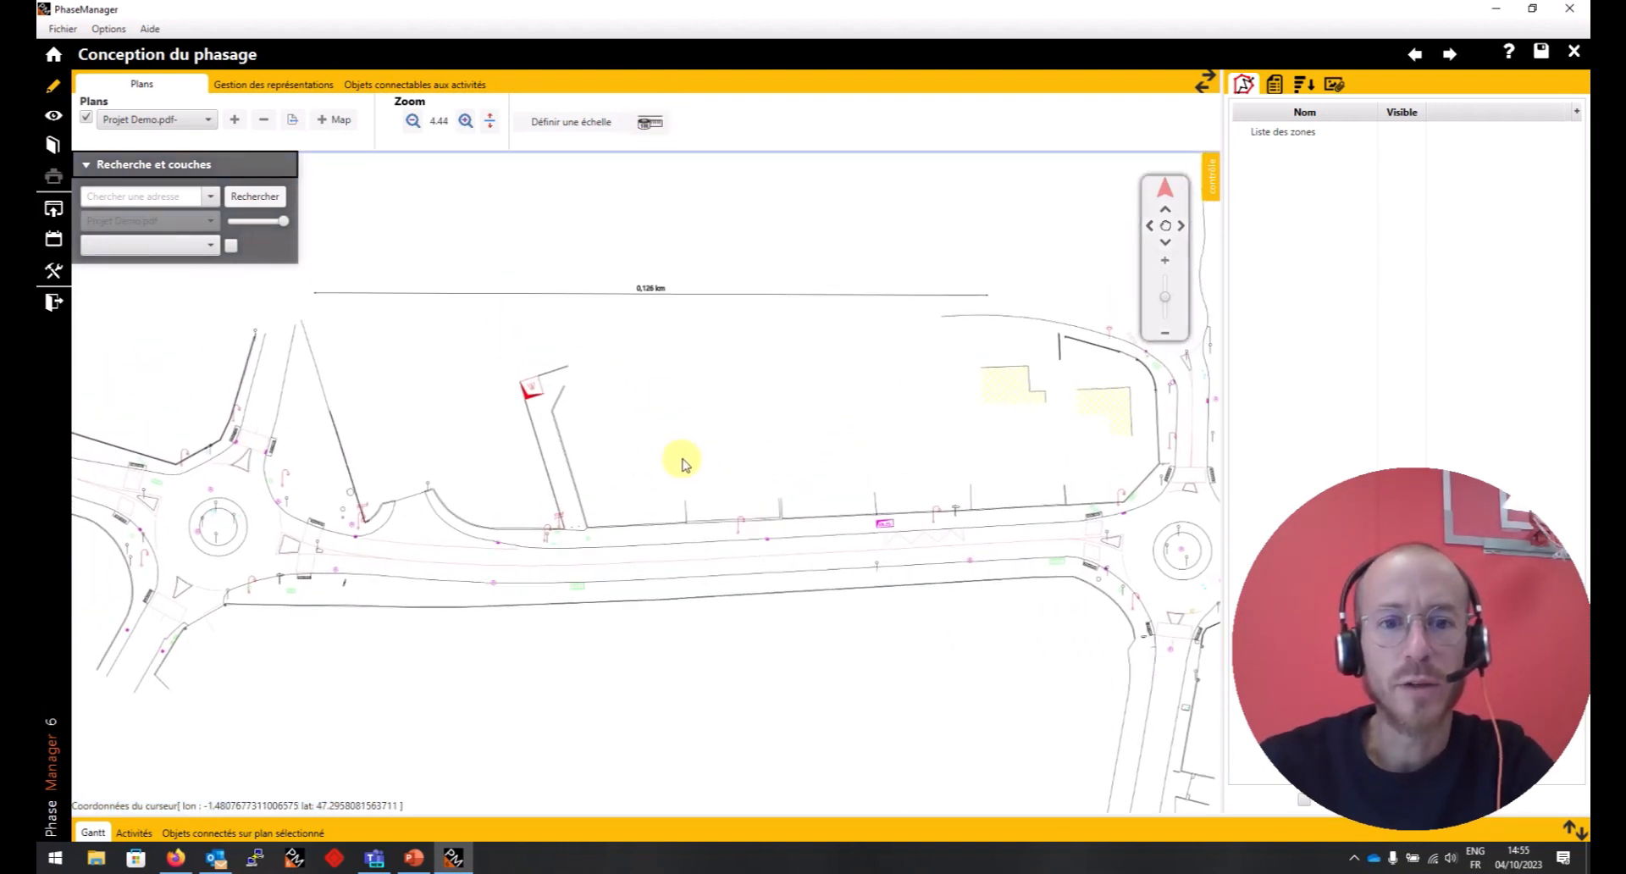
right_click(649, 297)
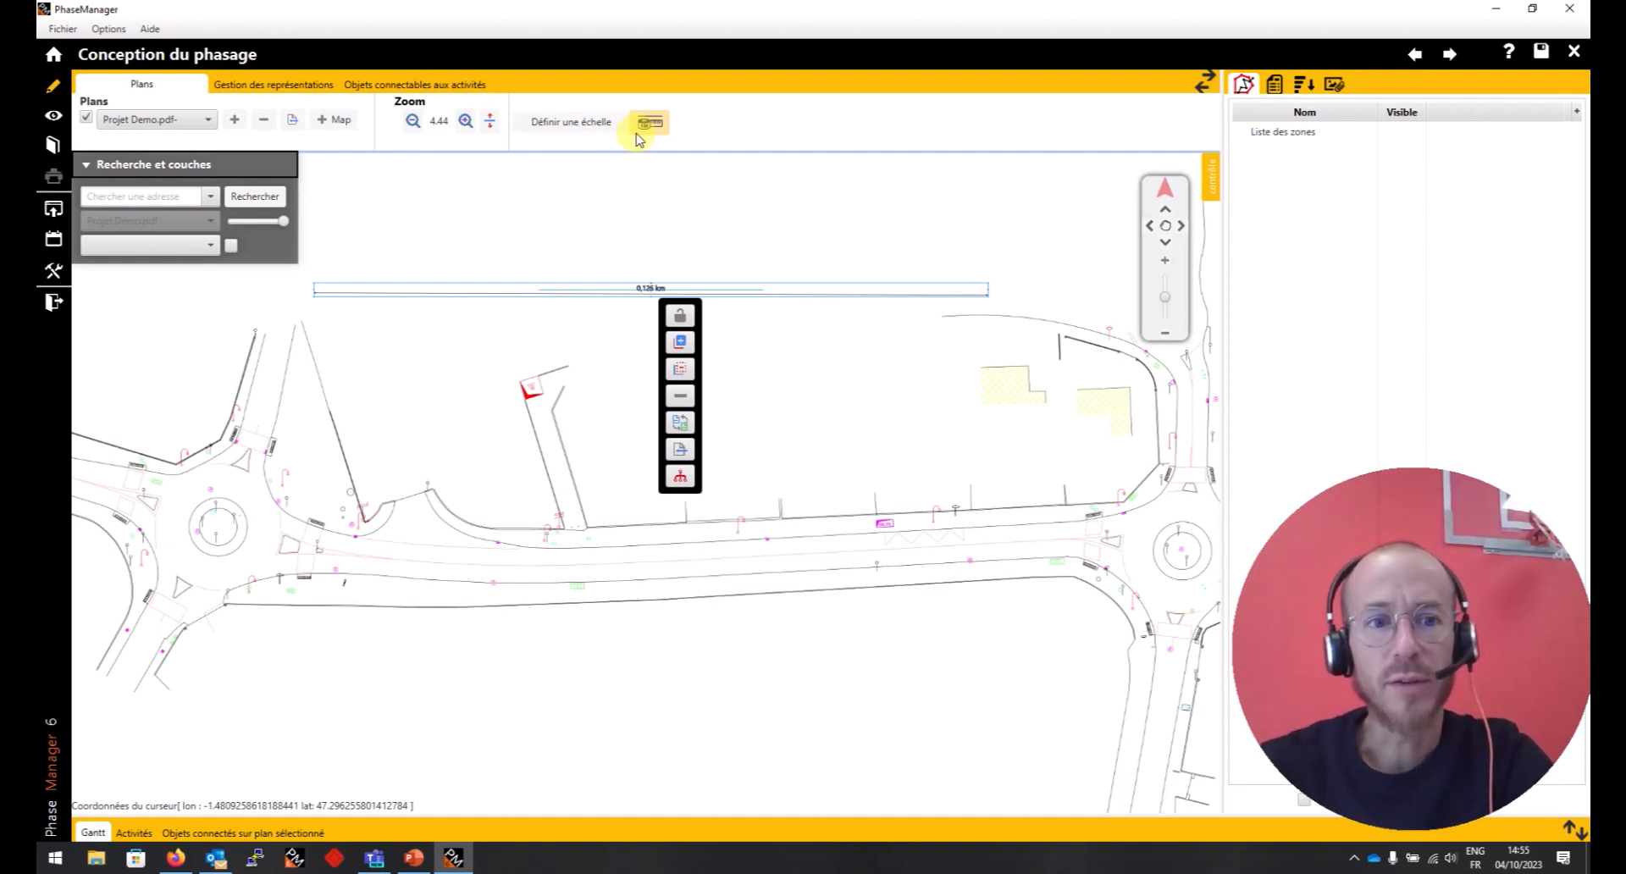
Step: Display the Vue Satellite épurée background layer and reduce the plan's opacity so the imagery shows through
scroll(472, 312, down, 3)
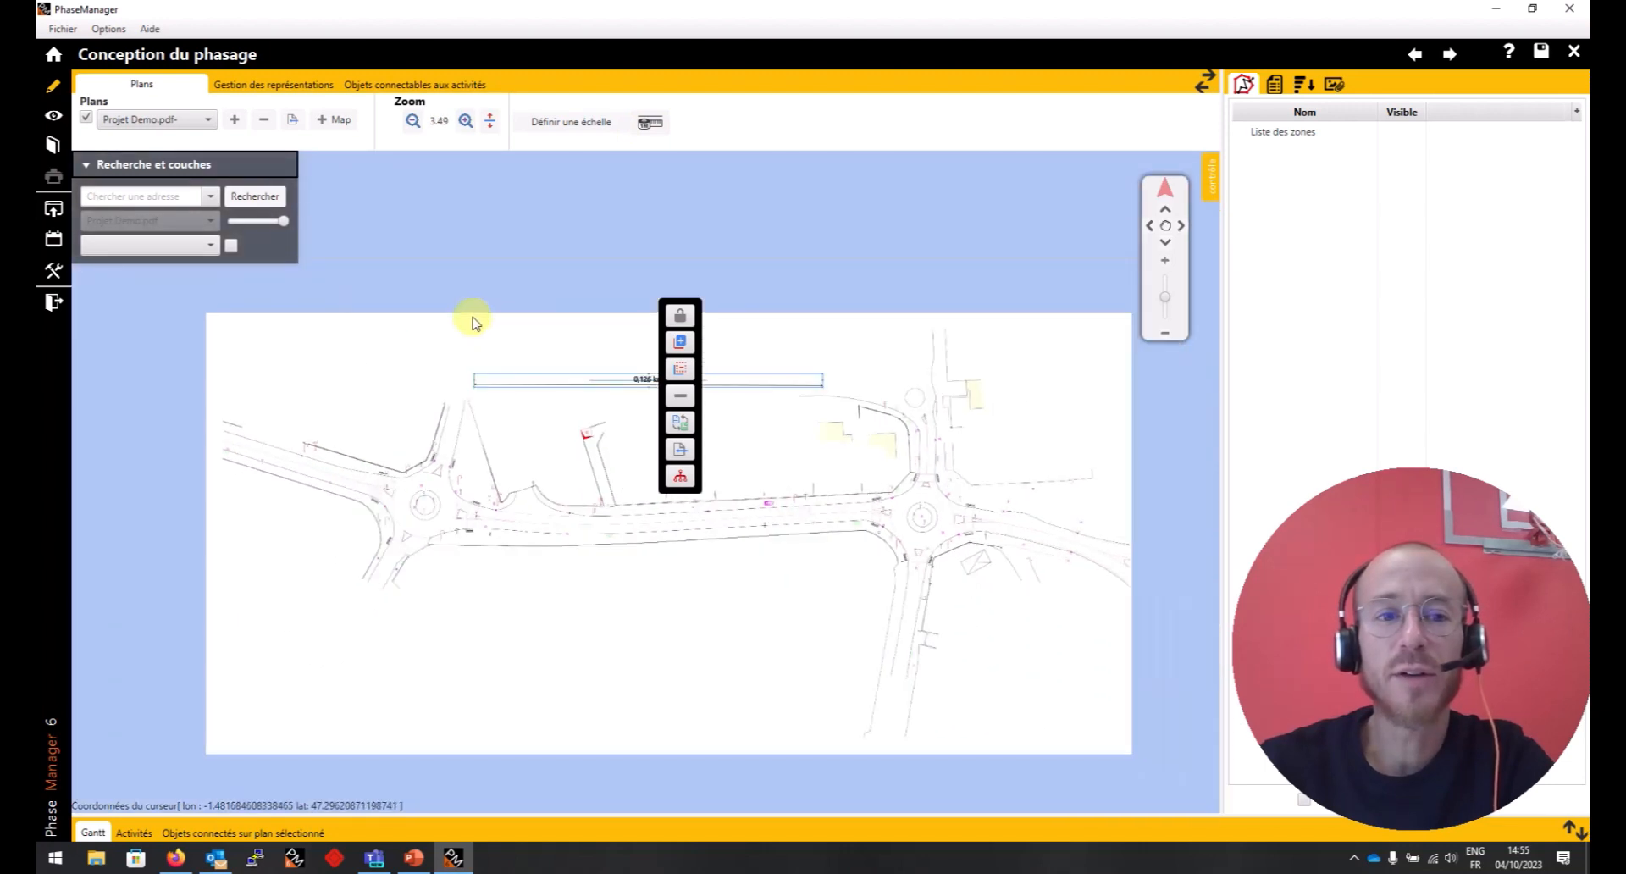
click(232, 246)
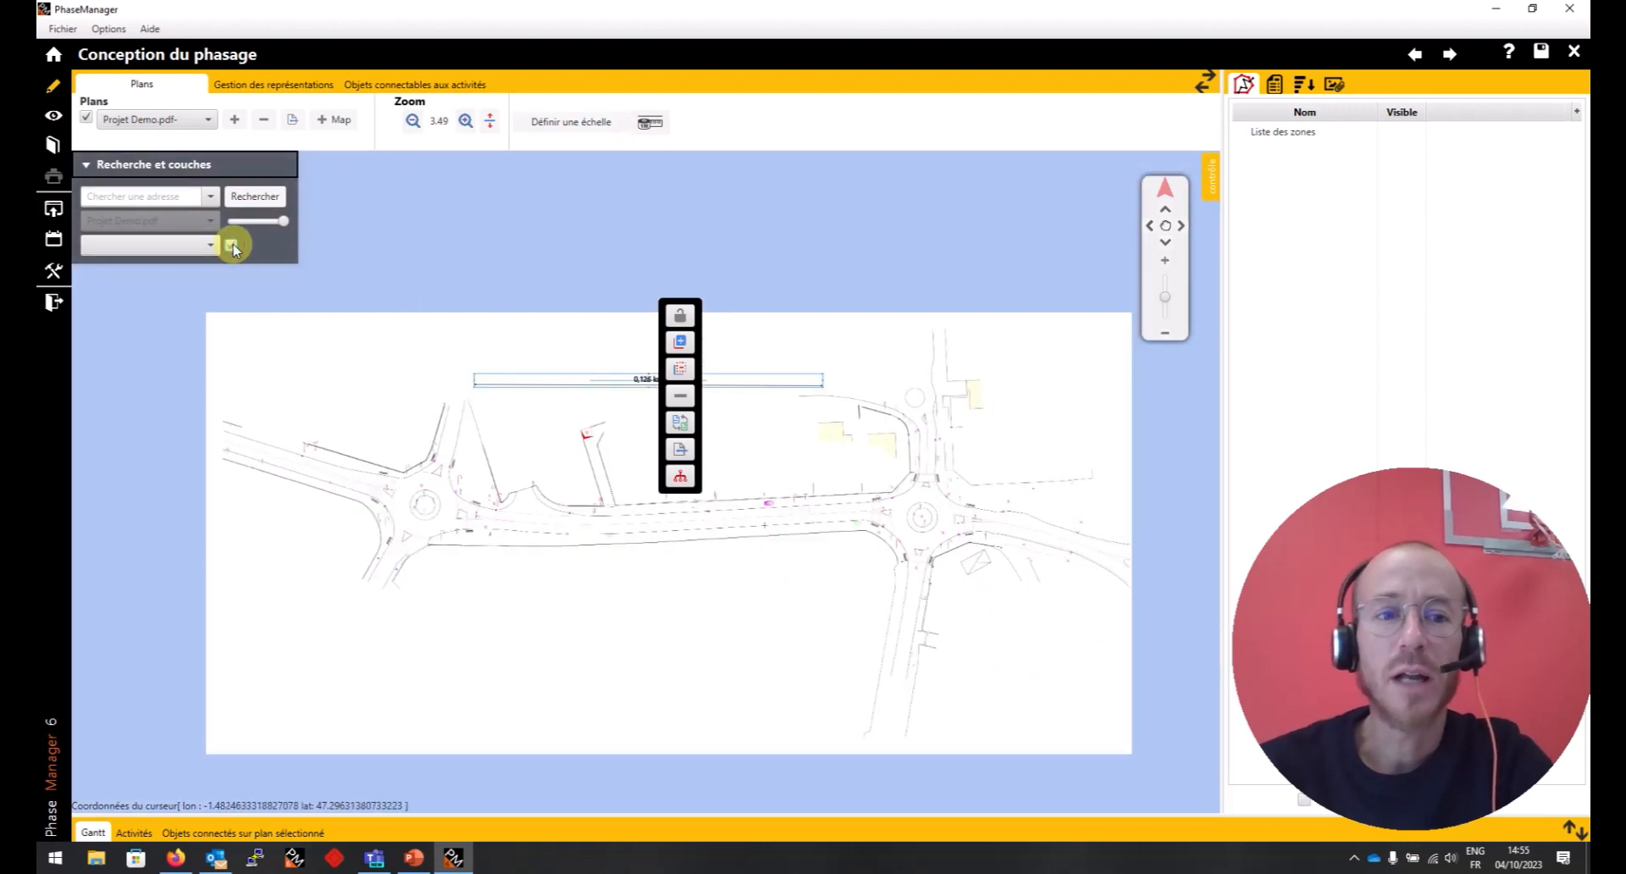
click(210, 245)
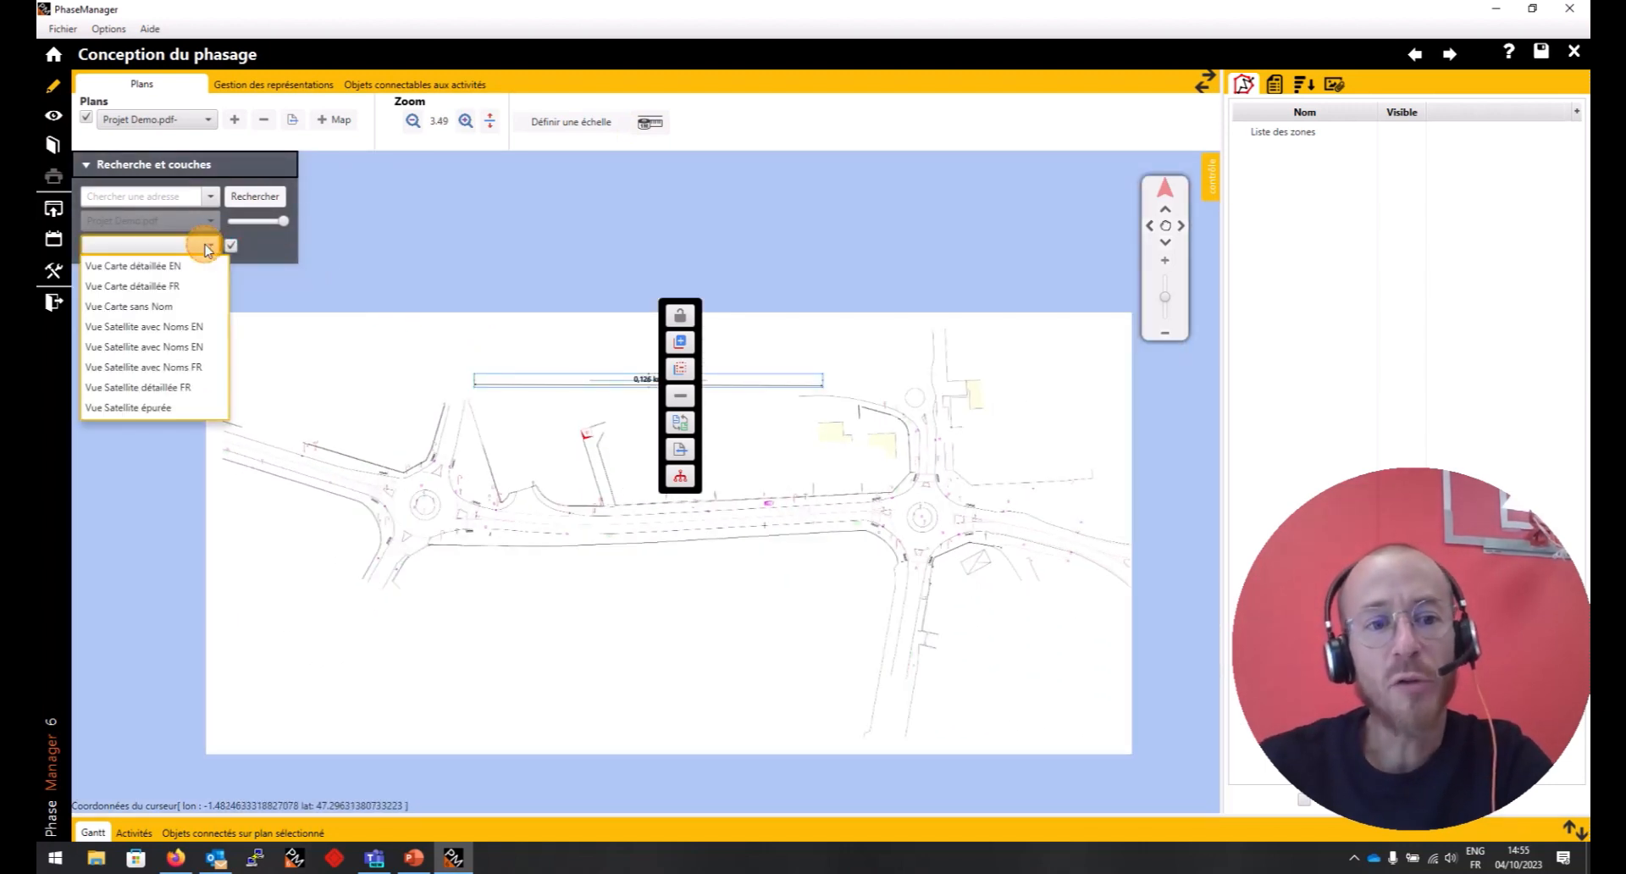
click(170, 410)
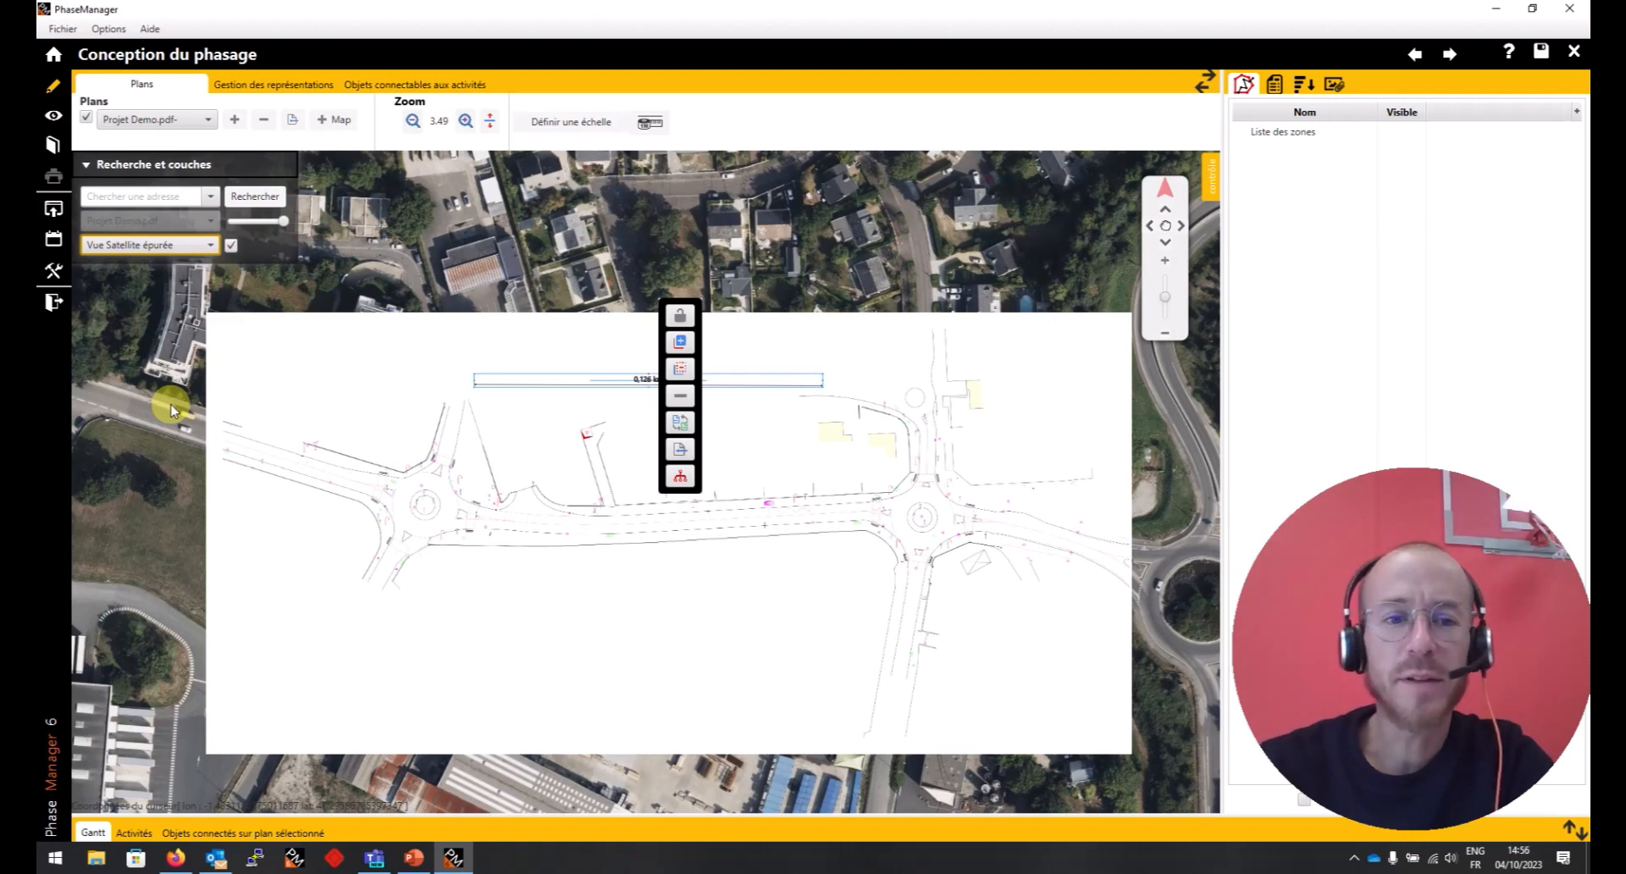
drag(285, 223, 276, 225)
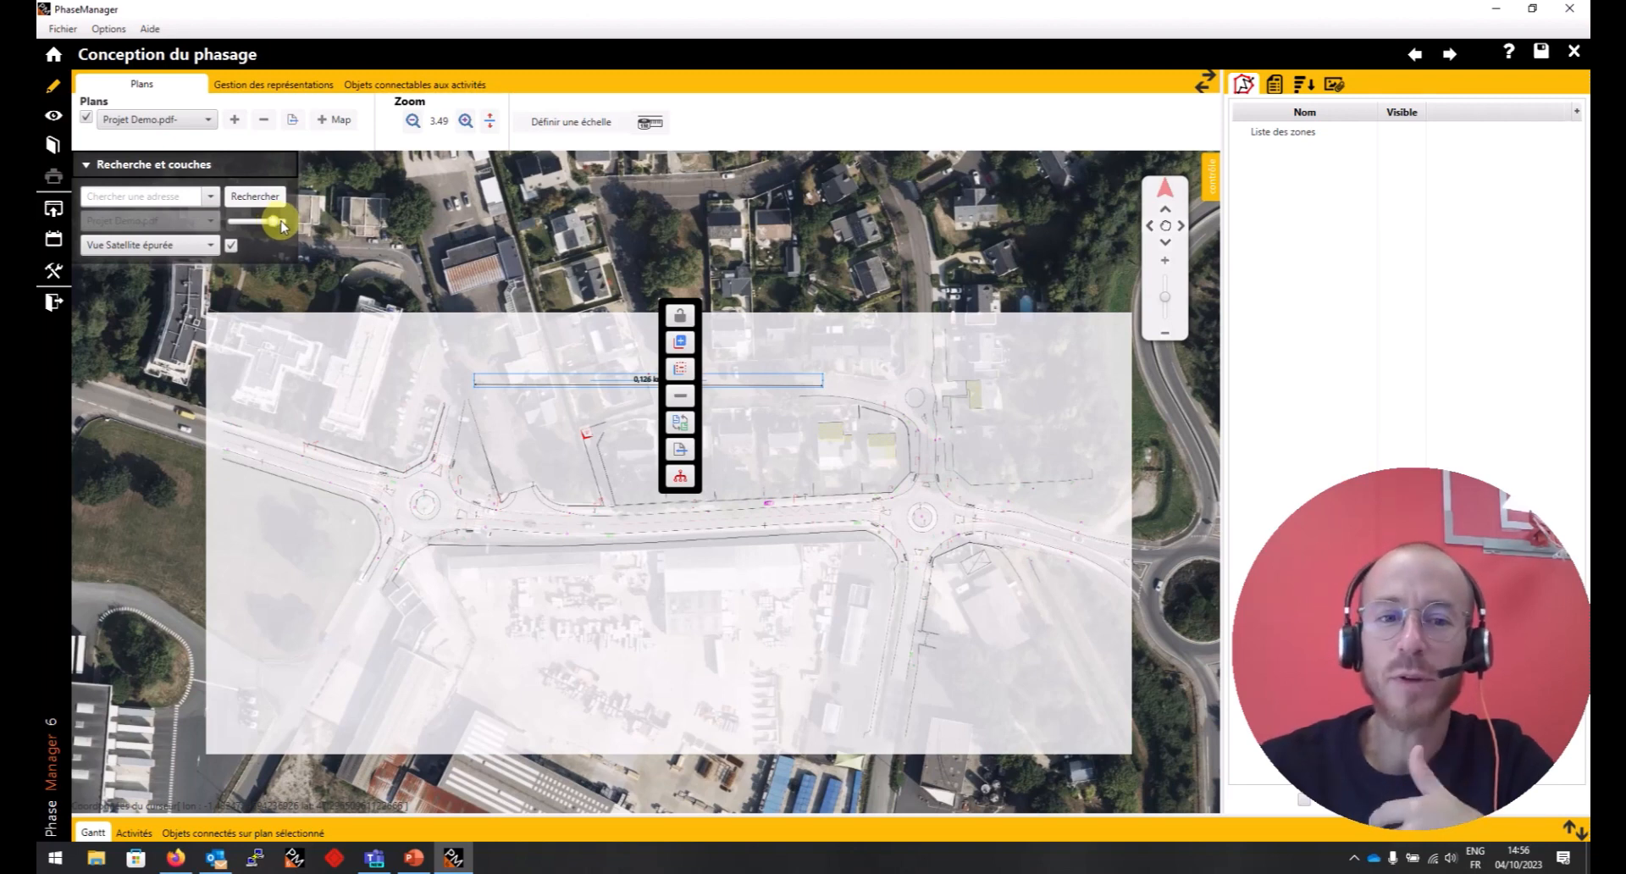
Step: Restore the plan to full opacity to compare it with the imagery, and make it semi-transparent again
drag(274, 223, 294, 227)
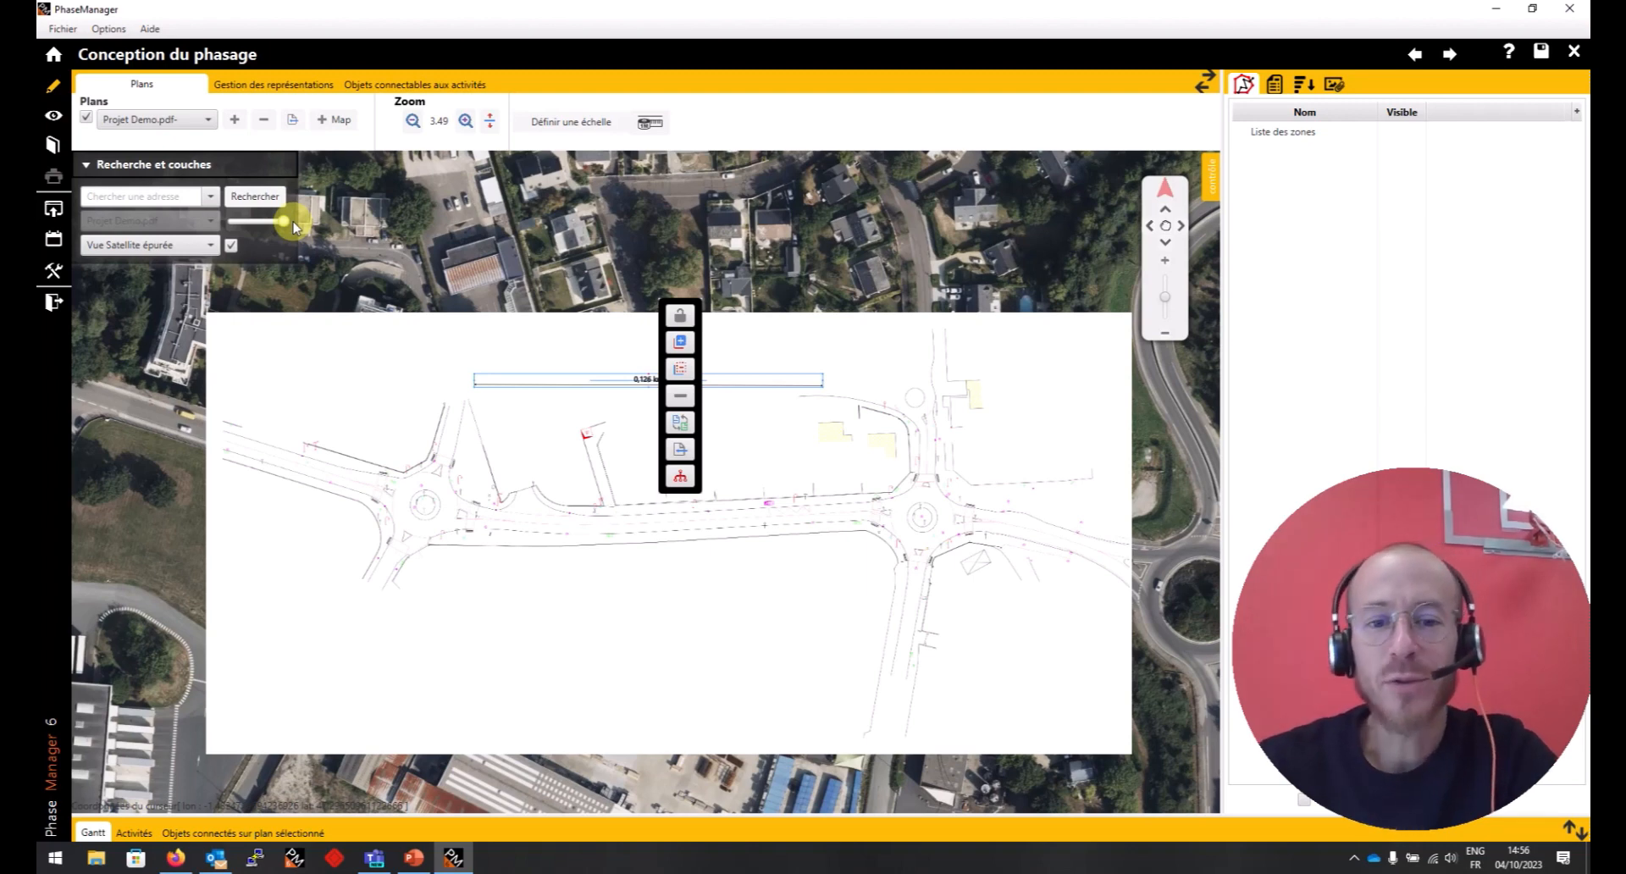
click(286, 221)
drag(285, 221, 265, 221)
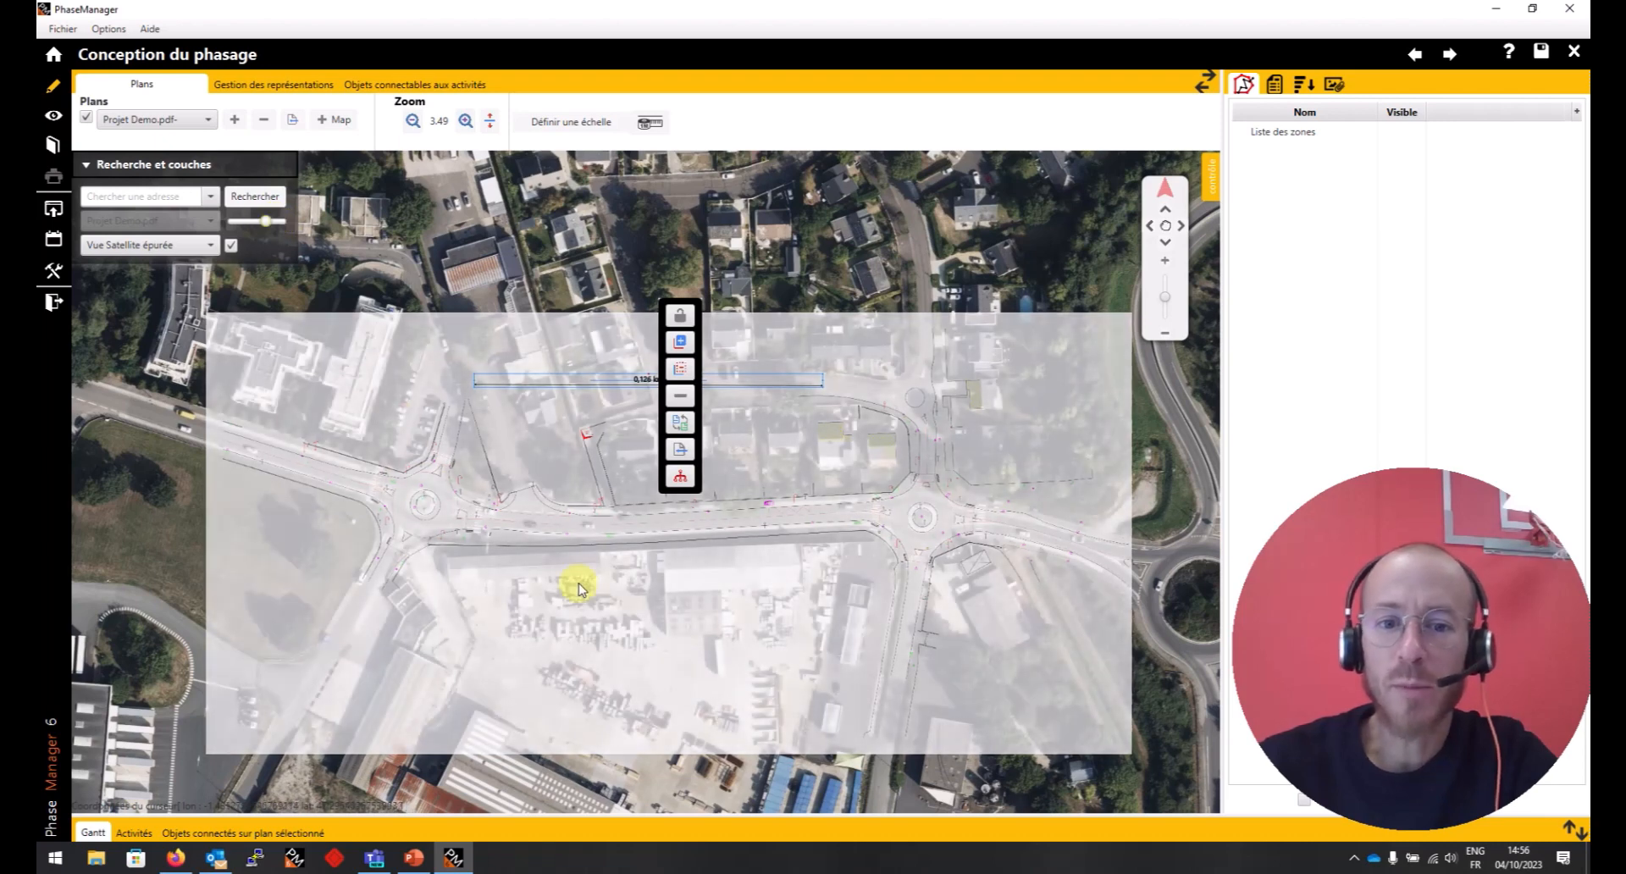
Step: Draw a four-cornered zone around the long building just south of the road between the two roundabouts
click(271, 88)
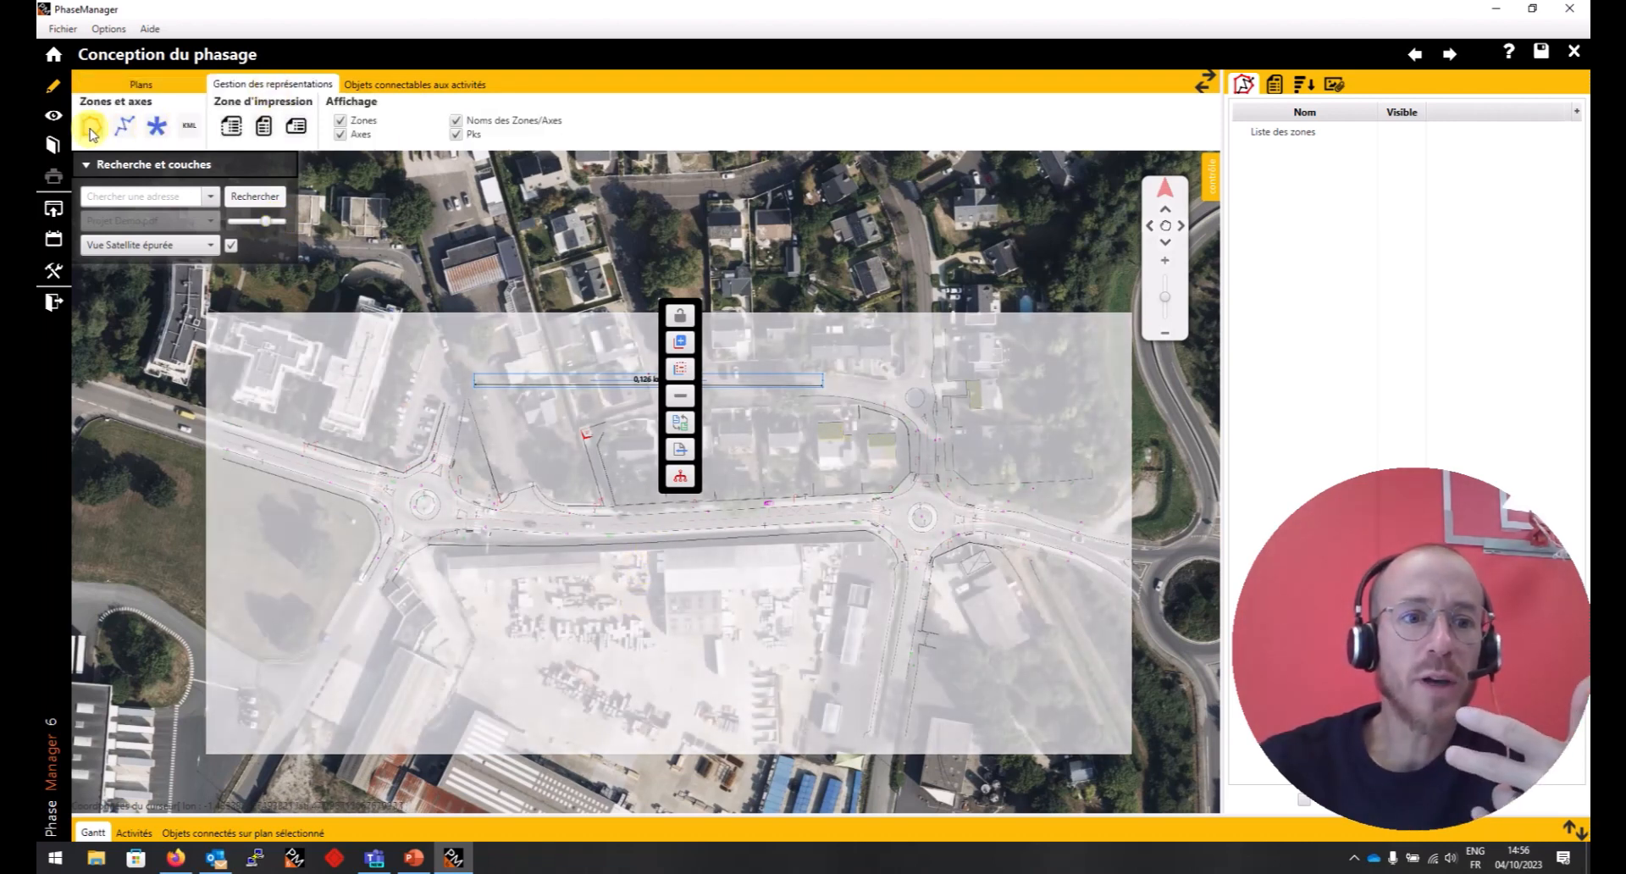
click(92, 125)
click(663, 551)
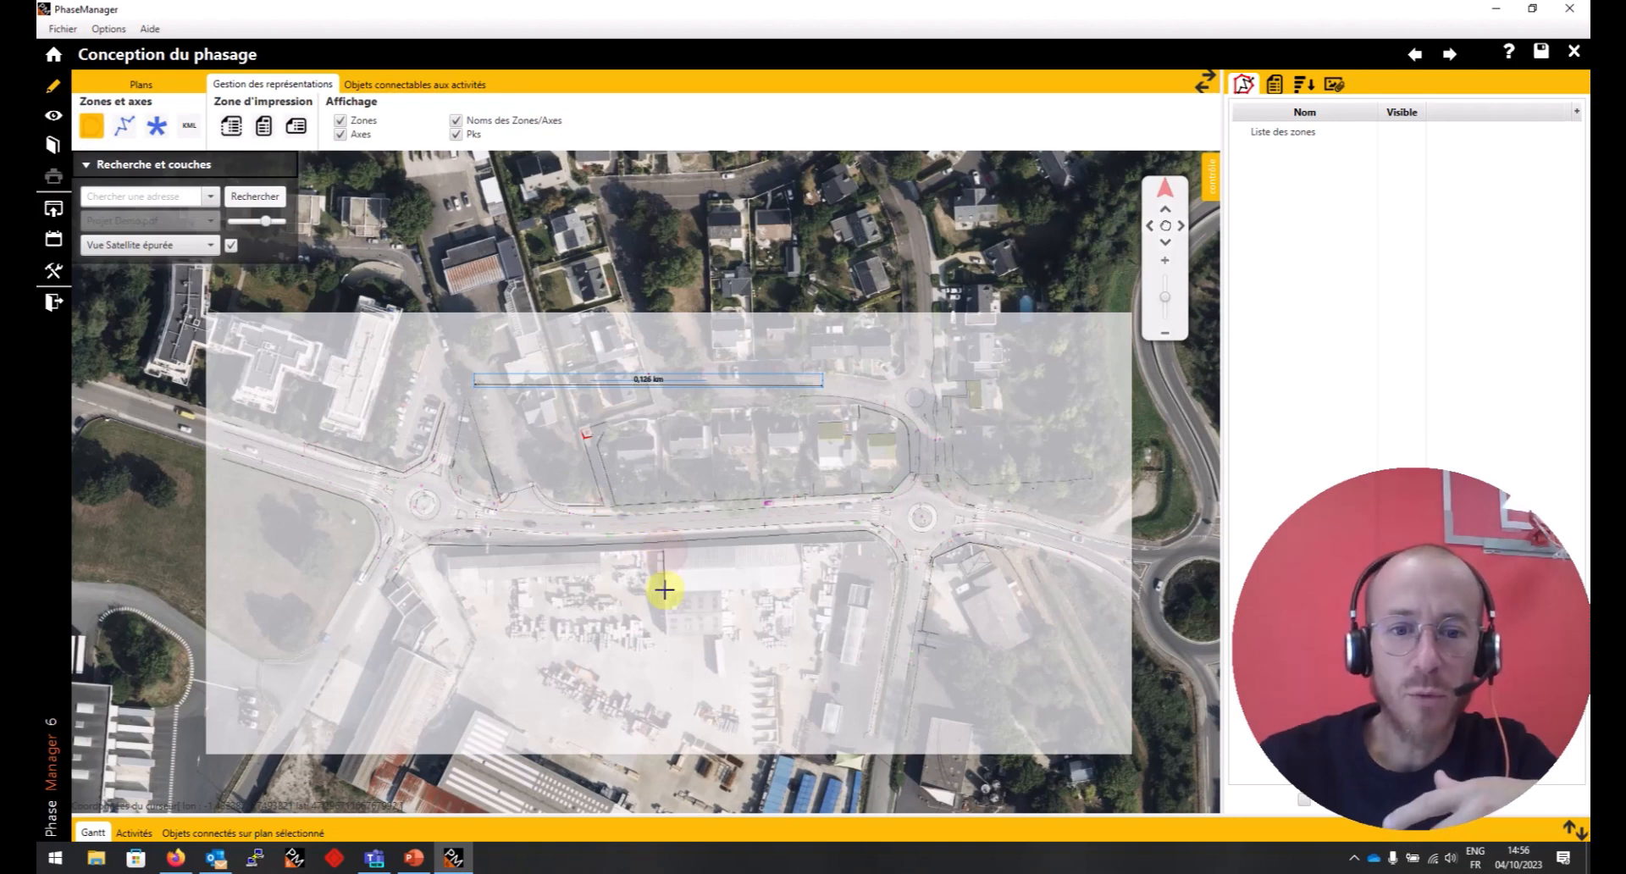
click(664, 592)
click(800, 587)
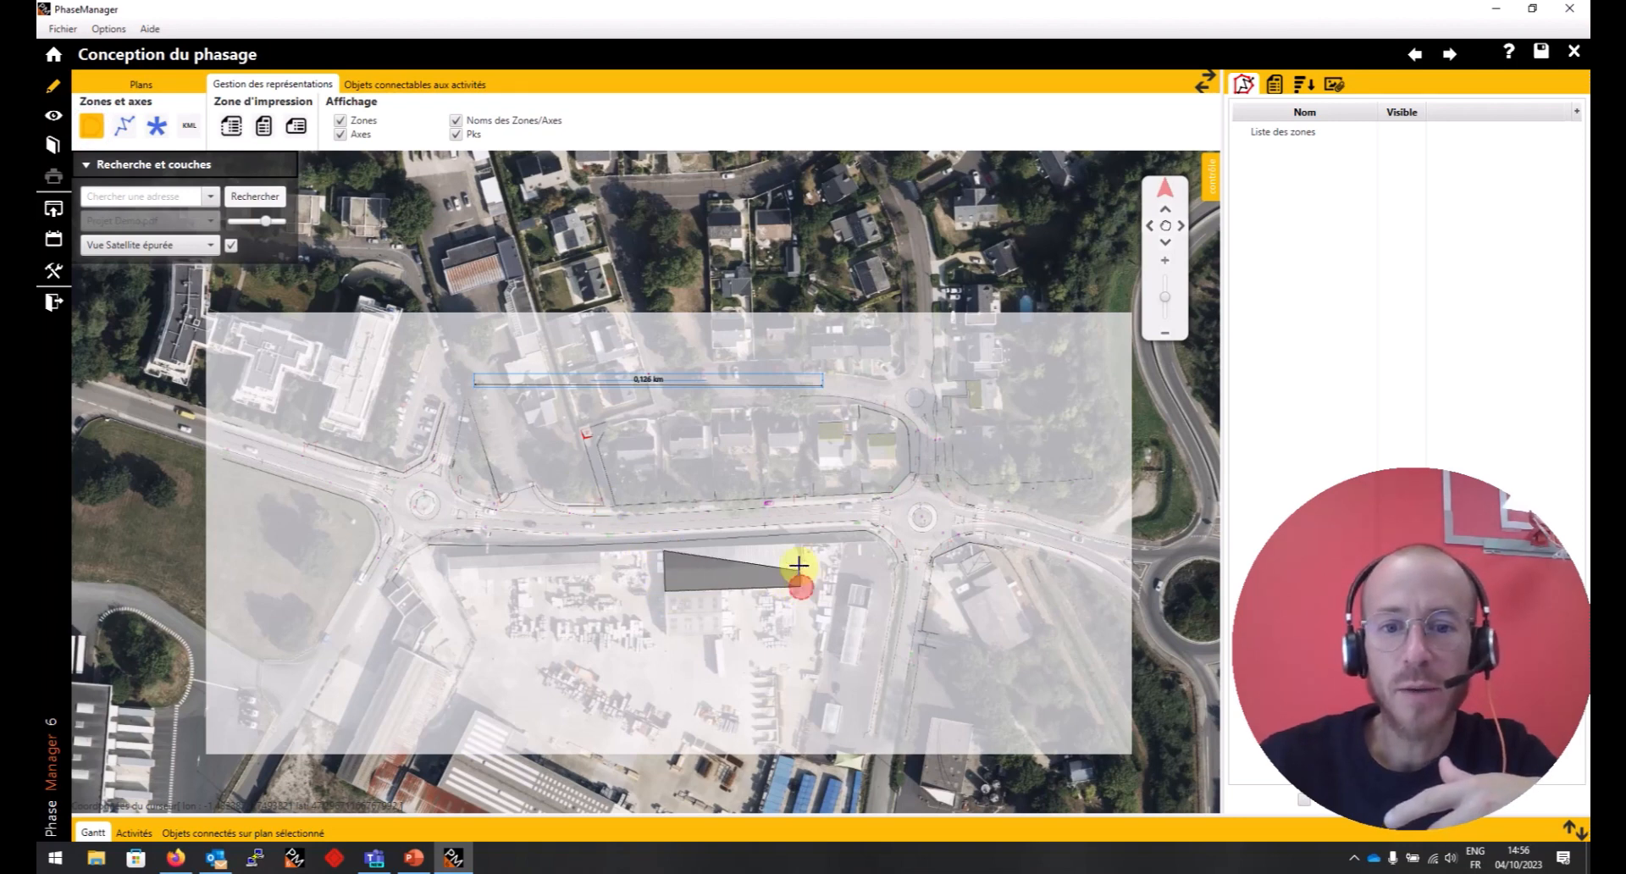
click(803, 544)
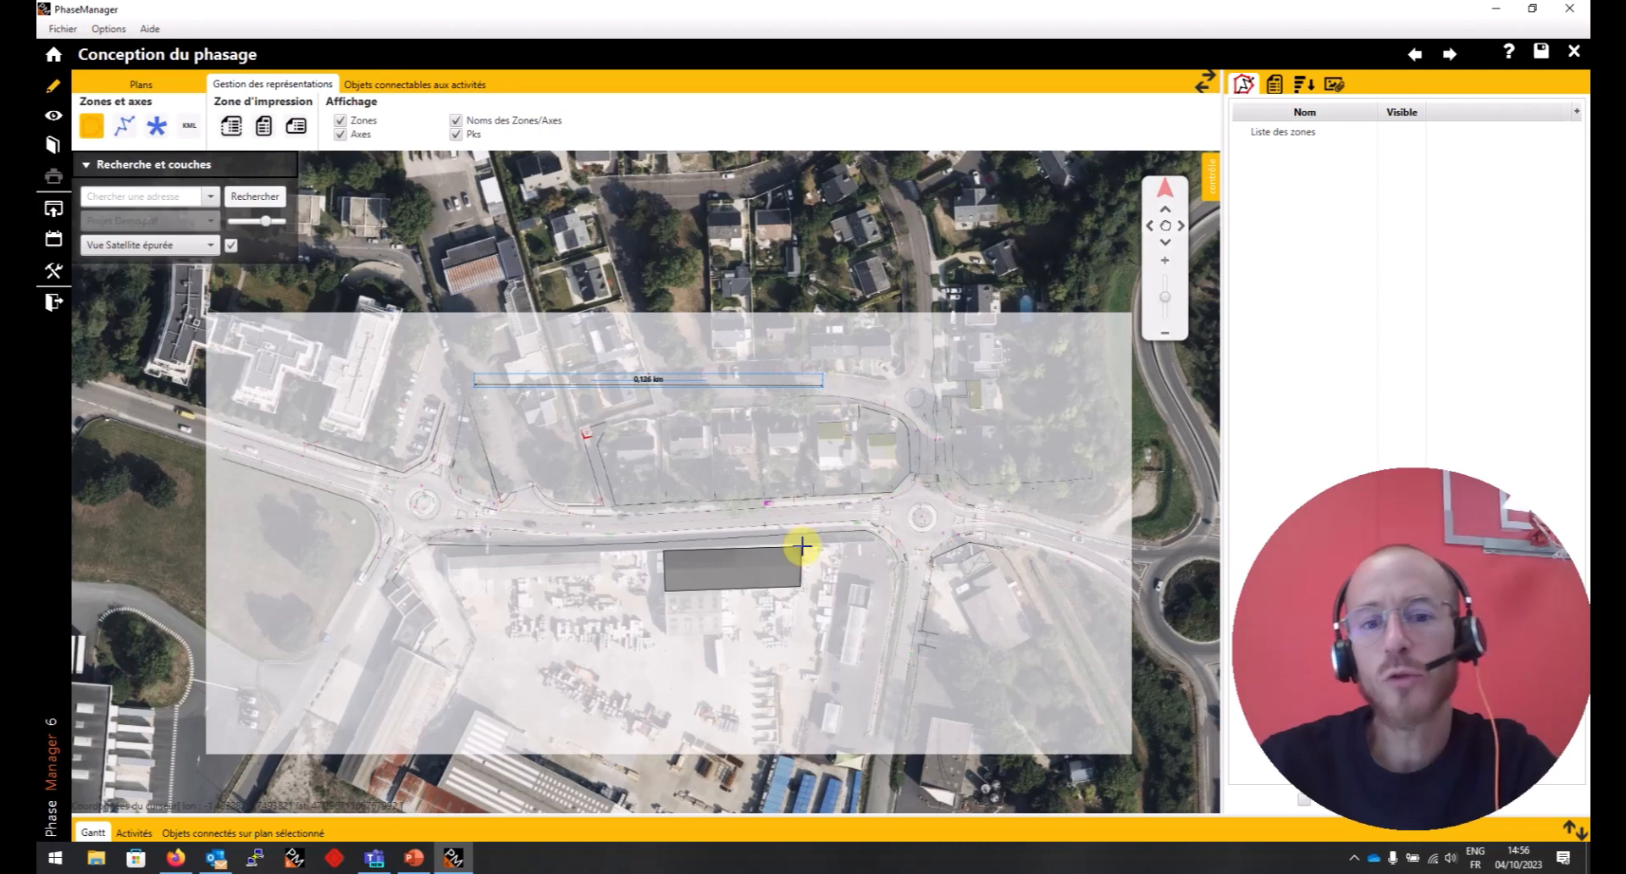
double_click(801, 544)
Step: Associate the drawn outline with a new zone named "Bâti à démolir"
click(847, 497)
text(Bâti)
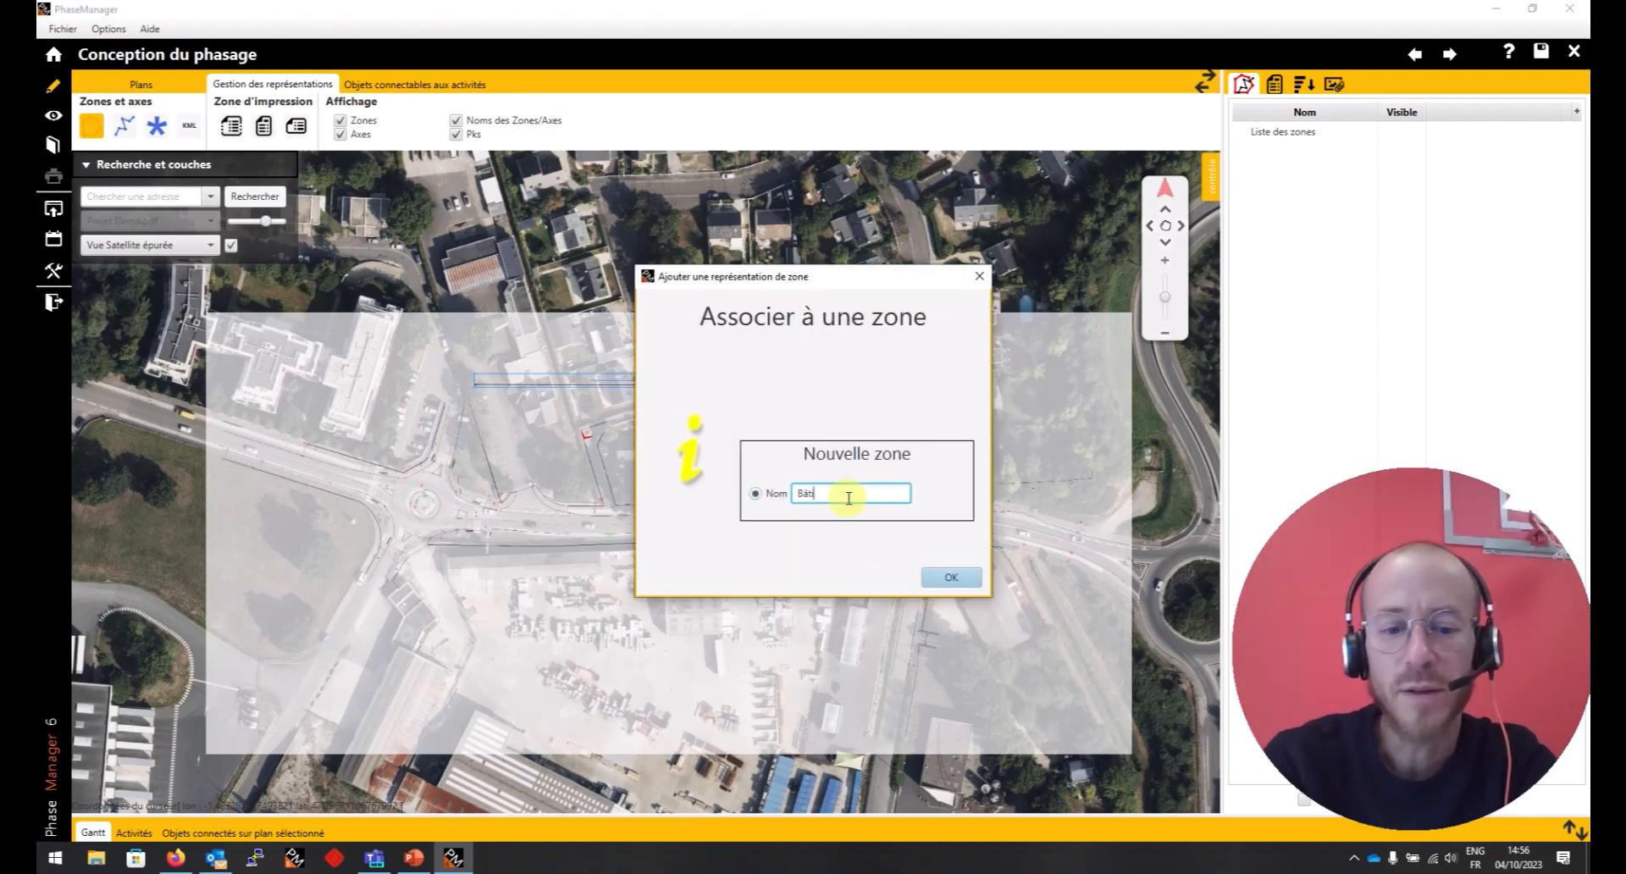
text( à démo)
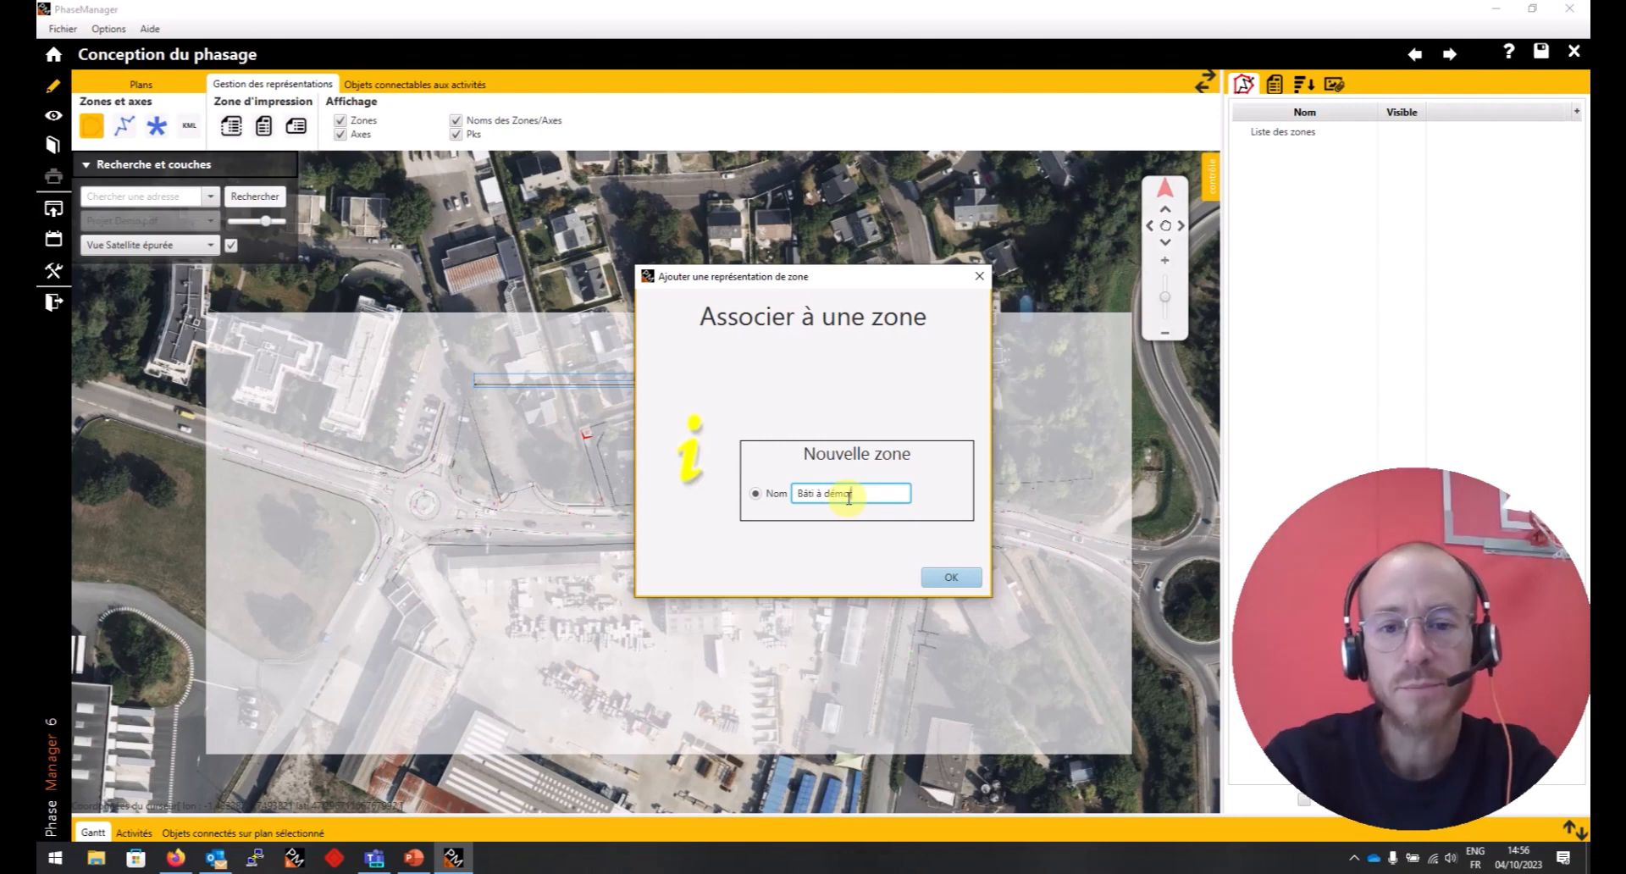
text(lir)
click(950, 577)
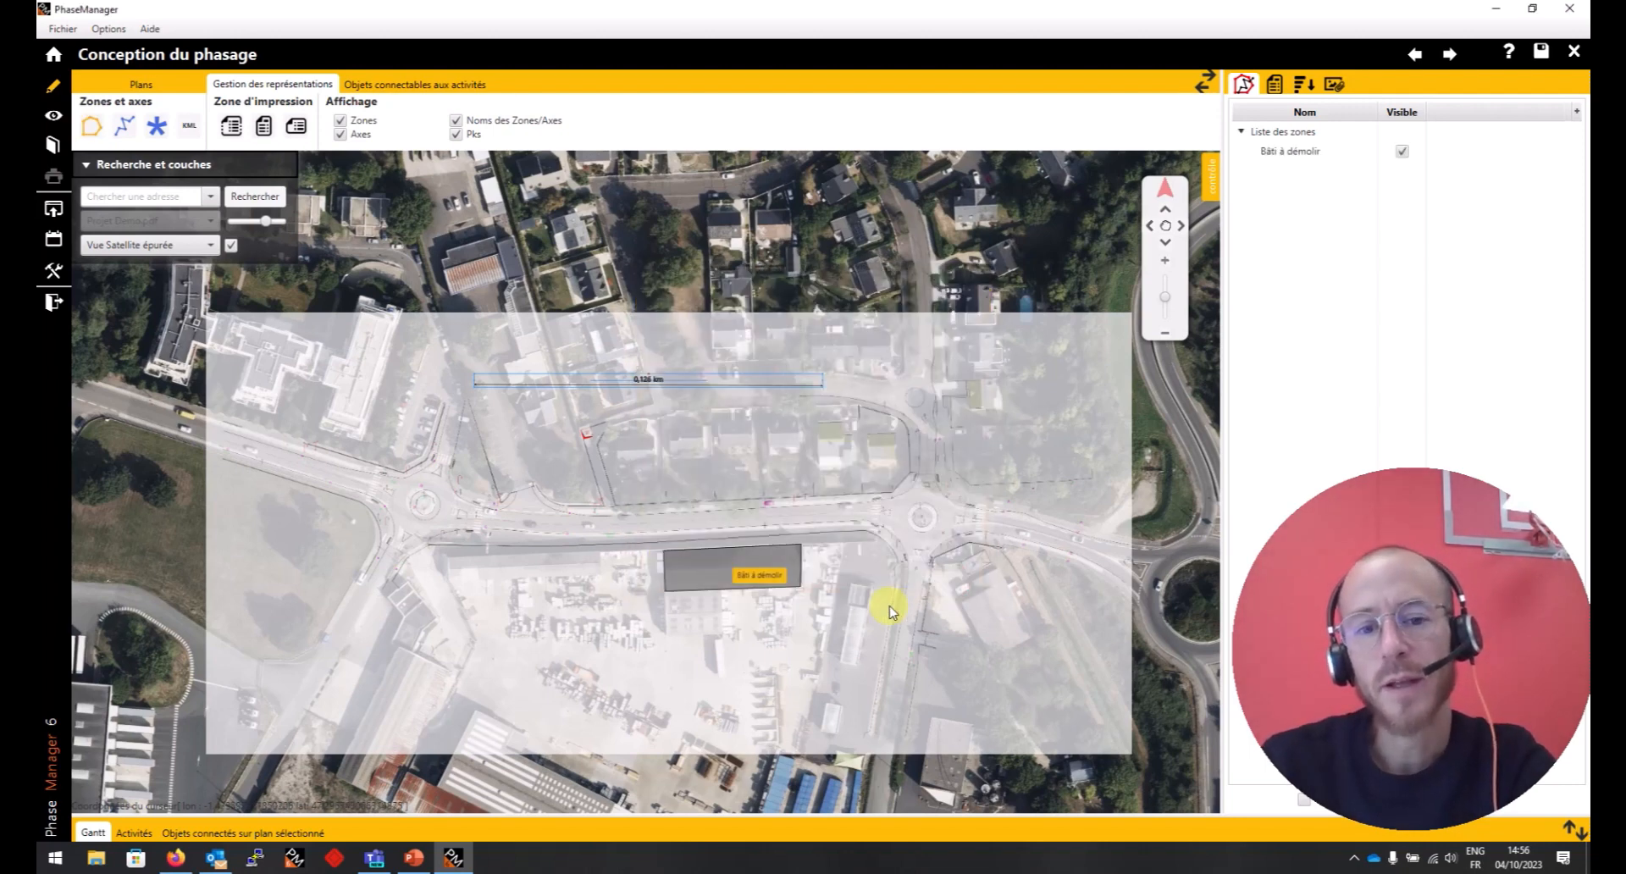